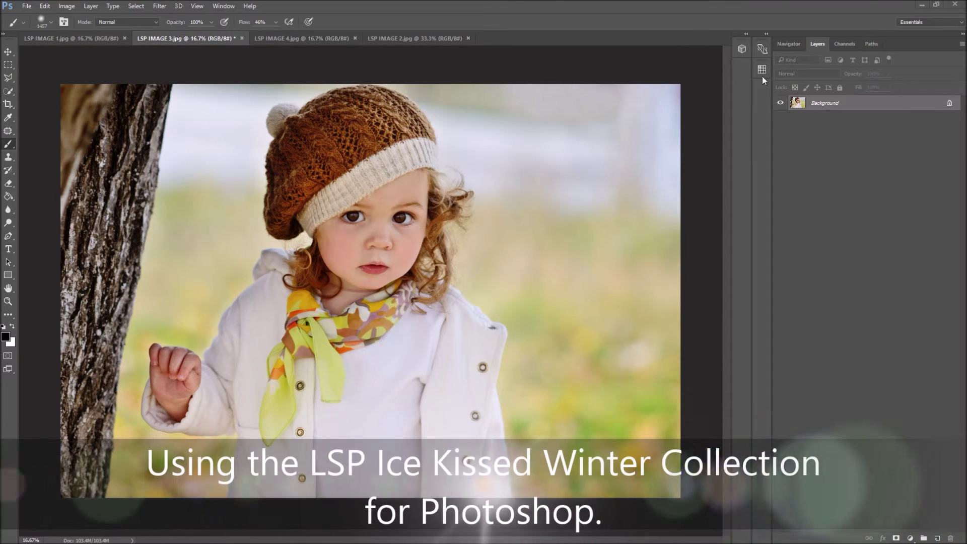
# Step: Open the Actions panel and place it over the edge of the photo, clear of the child
pyautogui.click(220, 7)
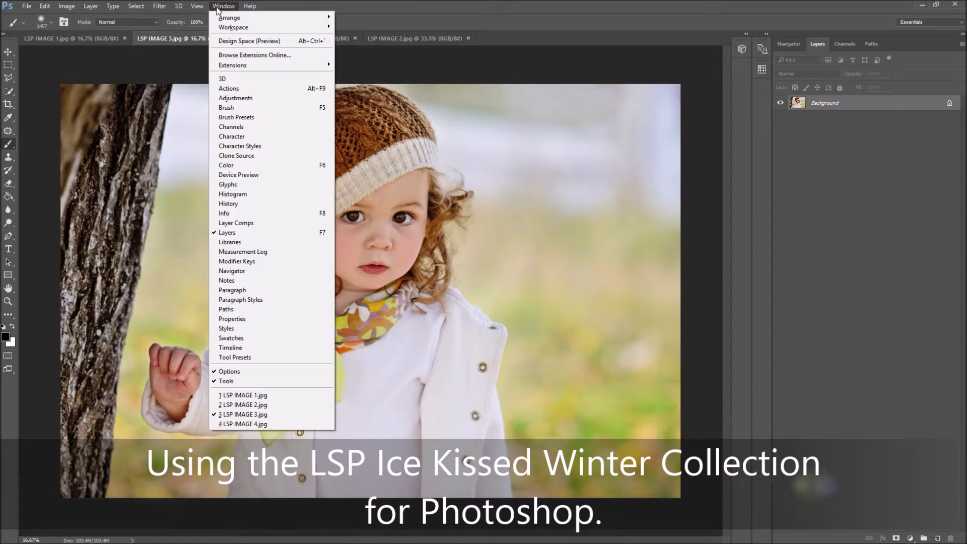
pyautogui.click(248, 89)
pyautogui.moveTo(515, 90); pyautogui.dragTo(619, 76)
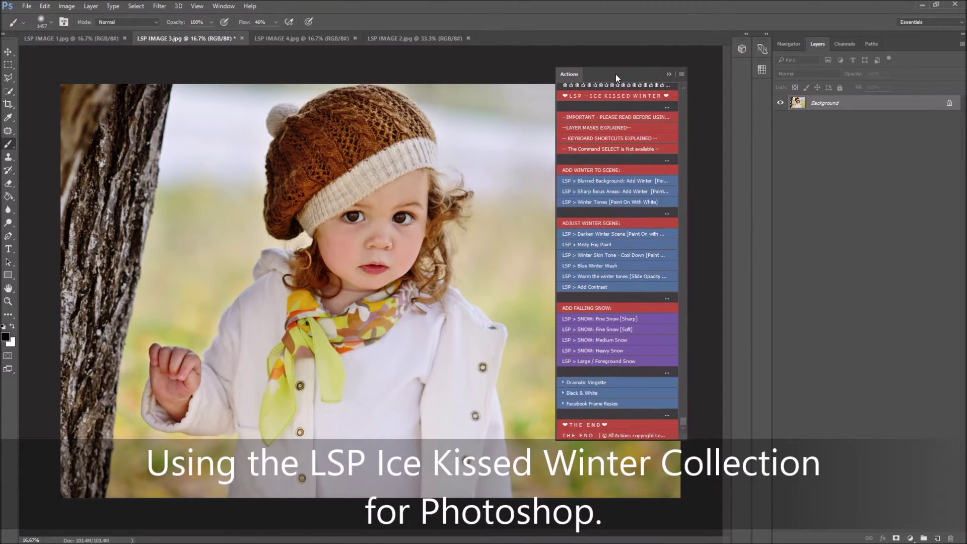
# Step: Take the Actions panel out of button mode and widen it to show the full action names
pyautogui.click(682, 75)
pyautogui.click(700, 72)
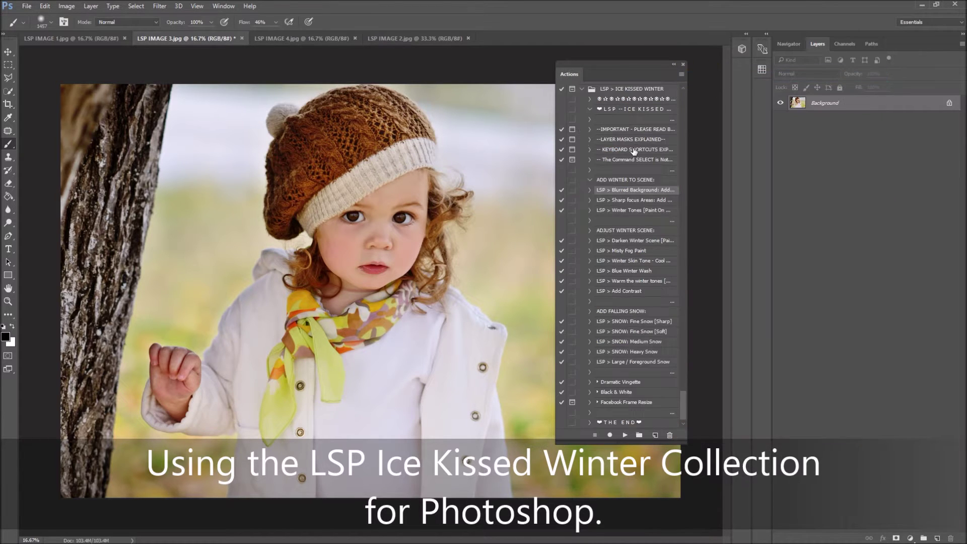
pyautogui.click(557, 119)
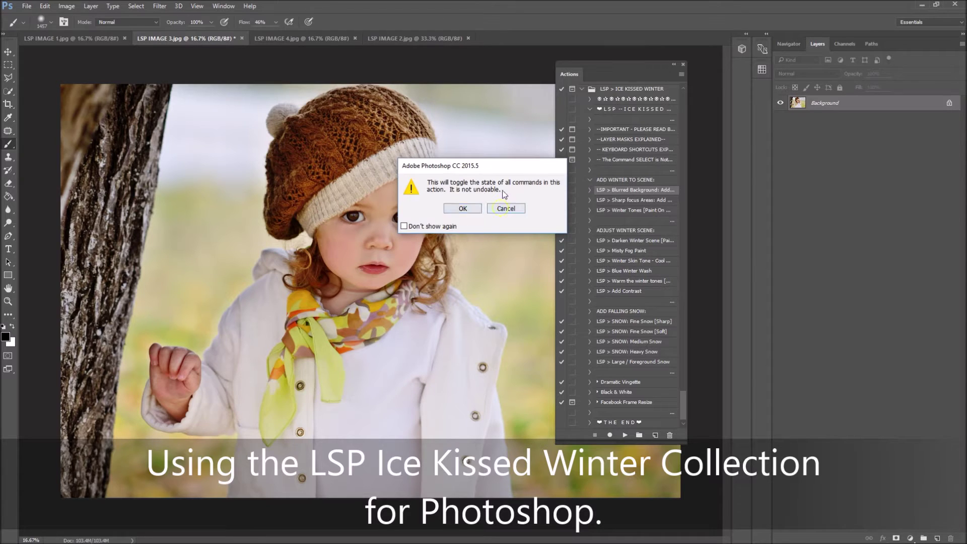
pyautogui.click(504, 209)
pyautogui.moveTo(554, 111); pyautogui.dragTo(502, 114)
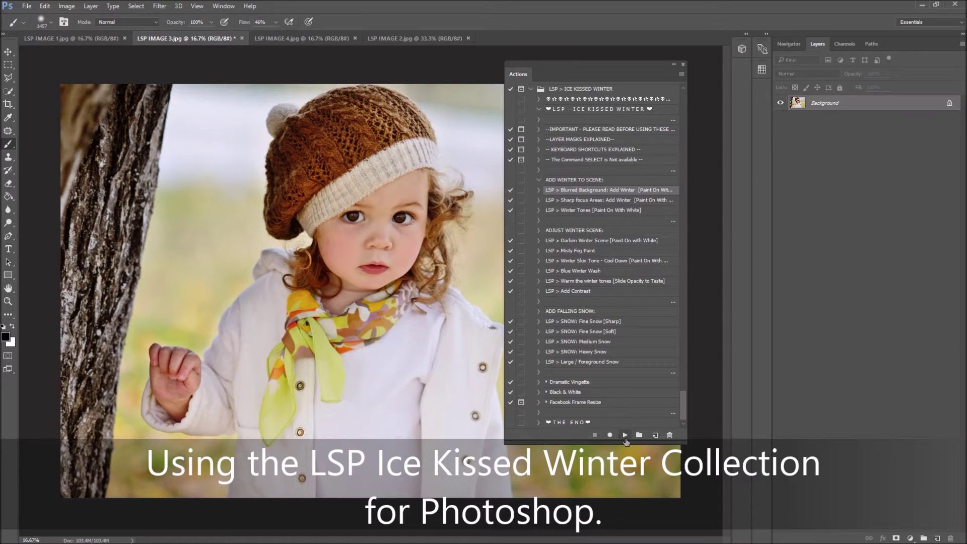
# Step: Put the Actions panel back in button mode, narrow it and show the LSP Ice Kissed Winter set
pyautogui.click(681, 75)
pyautogui.click(702, 77)
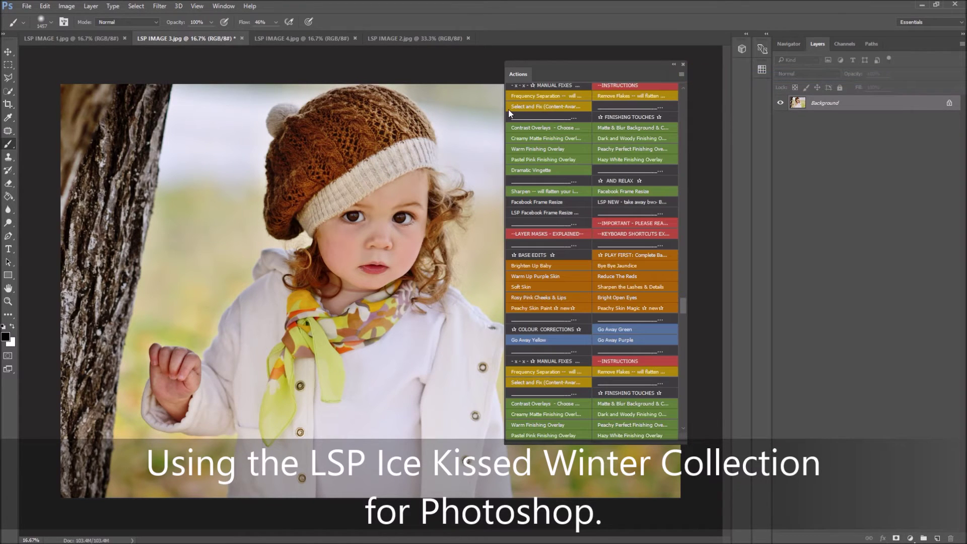
pyautogui.moveTo(504, 116); pyautogui.dragTo(561, 122)
pyautogui.moveTo(683, 198); pyautogui.dragTo(684, 422)
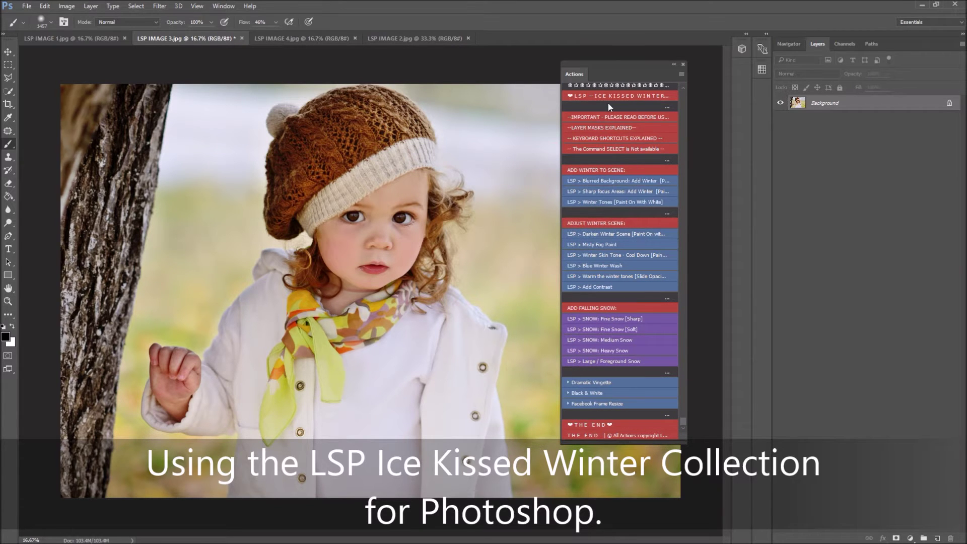
pyautogui.moveTo(616, 65); pyautogui.dragTo(637, 72)
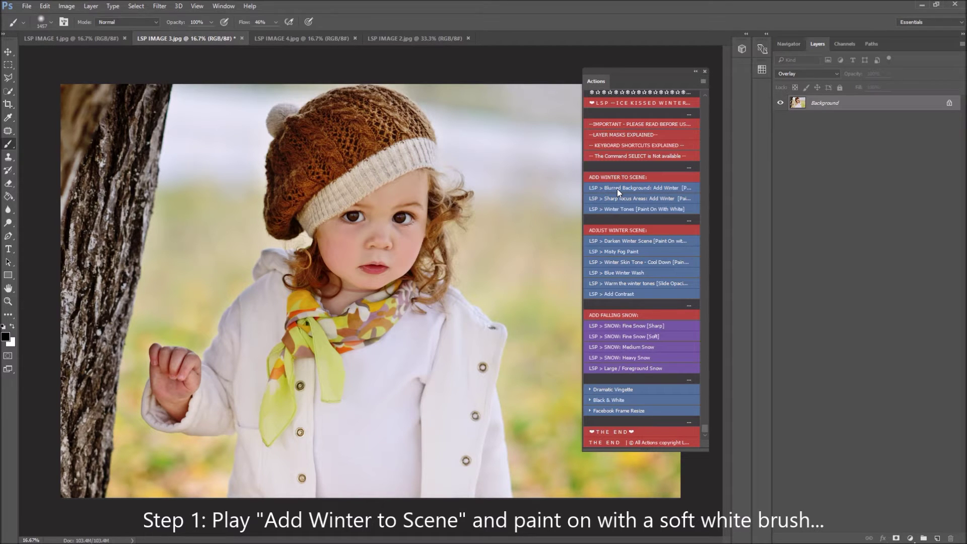
# Step: Play the LSP > Blurred Background: Add Winter action, collapse the Actions panel and make white the foreground colour
pyautogui.click(617, 188)
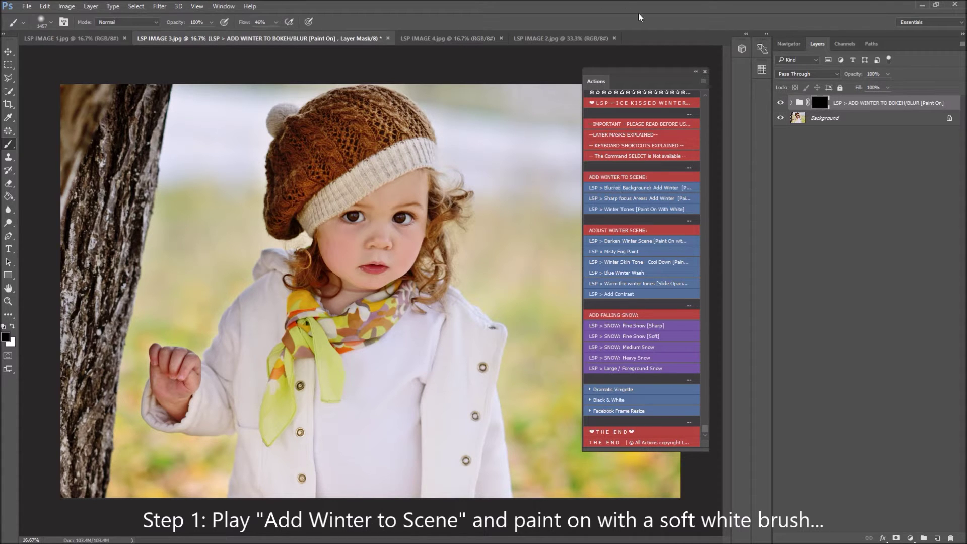
pyautogui.click(695, 72)
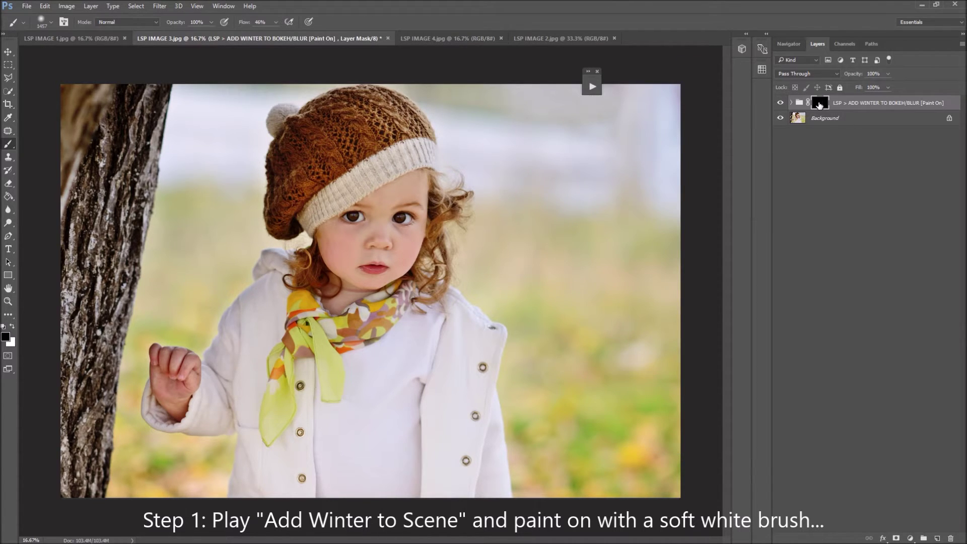
pyautogui.click(12, 328)
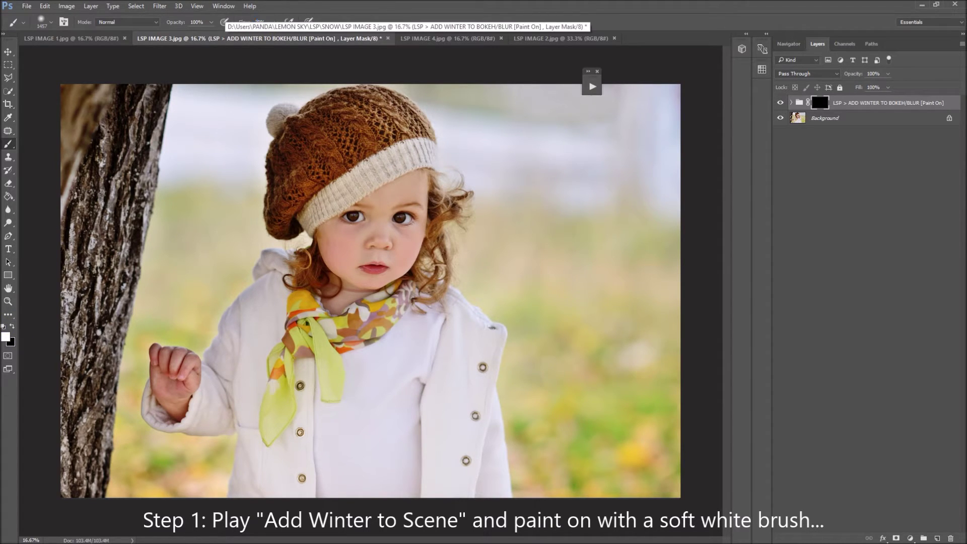
# Step: Set the soft brush to 2165 px with 0% hardness and 20% flow
pyautogui.rightClick(566, 207)
pyautogui.moveTo(570, 229); pyautogui.dragTo(547, 224)
pyautogui.click(521, 212)
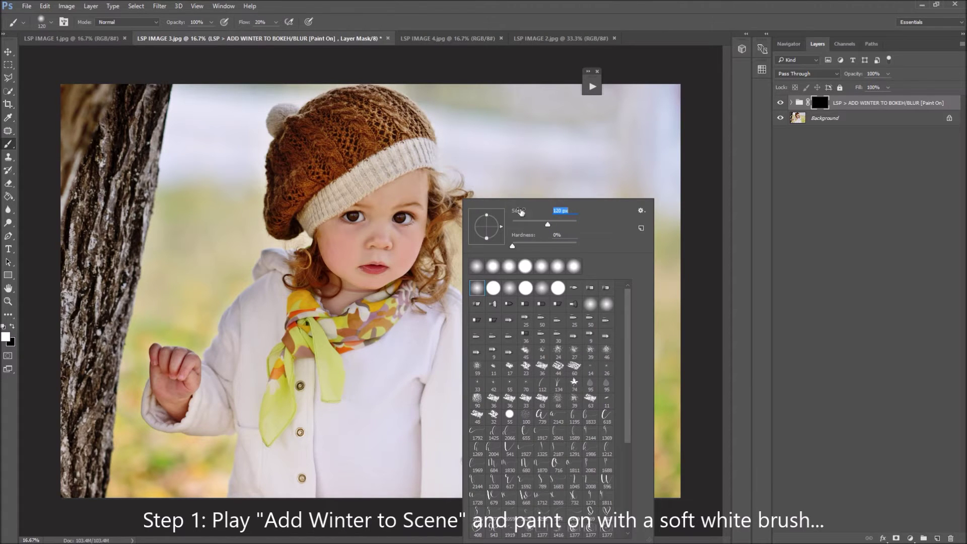
pyautogui.press('Return')
pyautogui.rightClick(503, 153)
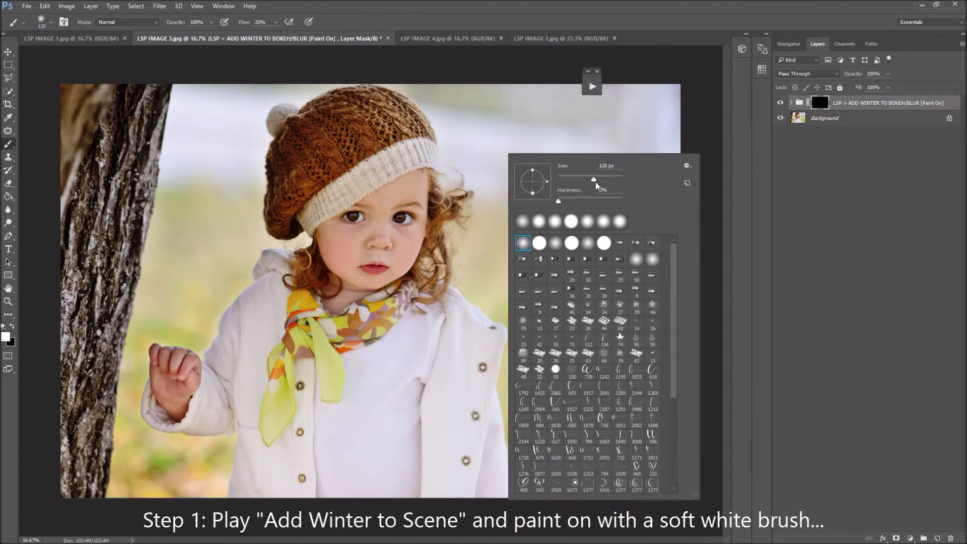
pyautogui.moveTo(596, 184); pyautogui.dragTo(609, 180)
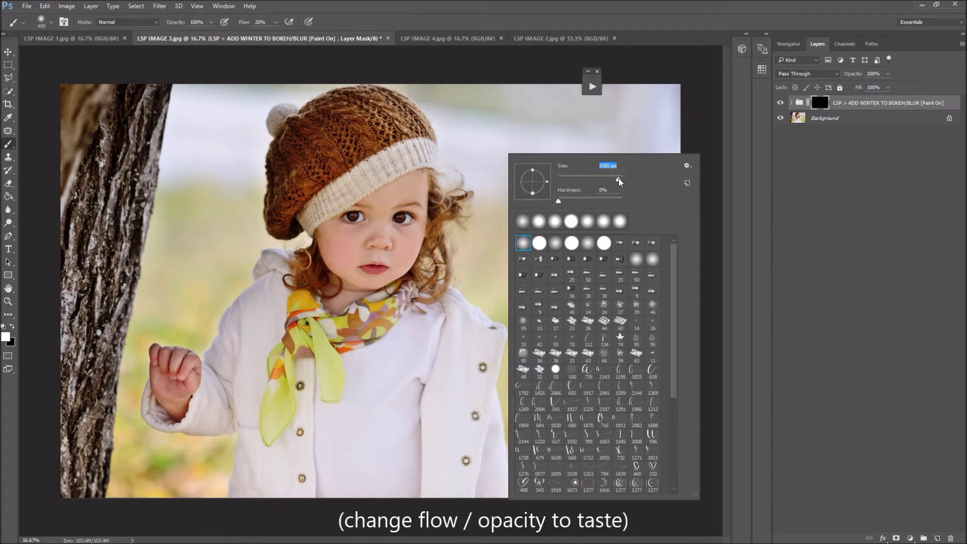
pyautogui.press('Return')
# Step: Paint the winter effect in white on the group's mask across the background around the child
pyautogui.moveTo(524, 289)
pyautogui.mouseDown()
pyautogui.moveTo(605, 353)
pyautogui.moveTo(575, 416)
pyautogui.moveTo(568, 387)
pyautogui.moveTo(552, 446)
pyautogui.moveTo(600, 480)
pyautogui.moveTo(719, 427)
pyautogui.moveTo(601, 475)
pyautogui.moveTo(529, 364)
pyautogui.moveTo(131, 473)
pyautogui.moveTo(150, 488)
pyautogui.moveTo(150, 480)
pyautogui.moveTo(145, 488)
pyautogui.moveTo(99, 232)
pyautogui.moveTo(180, 136)
pyautogui.moveTo(184, 277)
pyautogui.moveTo(191, 273)
pyautogui.moveTo(195, 312)
pyautogui.moveTo(207, 203)
pyautogui.moveTo(99, 68)
pyautogui.moveTo(88, 91)
pyautogui.moveTo(243, 162)
pyautogui.moveTo(251, 243)
pyautogui.moveTo(157, 257)
pyautogui.moveTo(267, 302)
pyautogui.mouseUp()
pyautogui.rightClick(283, 200)
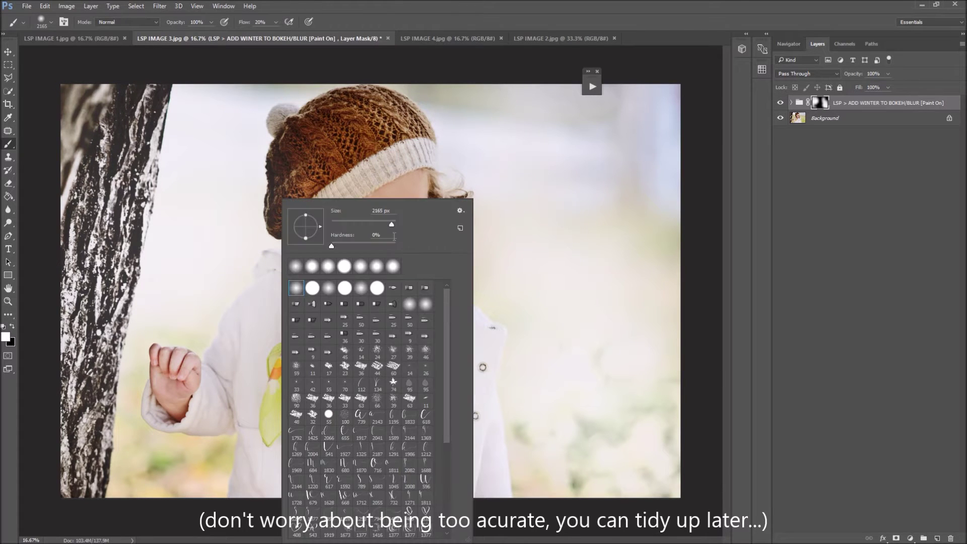
pyautogui.moveTo(468, 95)
pyautogui.mouseDown()
pyautogui.moveTo(436, 58)
pyautogui.moveTo(742, 227)
pyautogui.moveTo(503, 255)
pyautogui.moveTo(492, 224)
pyautogui.mouseUp()
# Step: Refine the winter mask with a 440 px brush, painting black over the child and white over the background beside the tree
pyautogui.press('x')
pyautogui.rightClick(388, 200)
pyautogui.moveTo(316, 183)
pyautogui.mouseDown()
pyautogui.moveTo(286, 240)
pyautogui.moveTo(282, 112)
pyautogui.moveTo(343, 102)
pyautogui.moveTo(382, 110)
pyautogui.mouseUp()
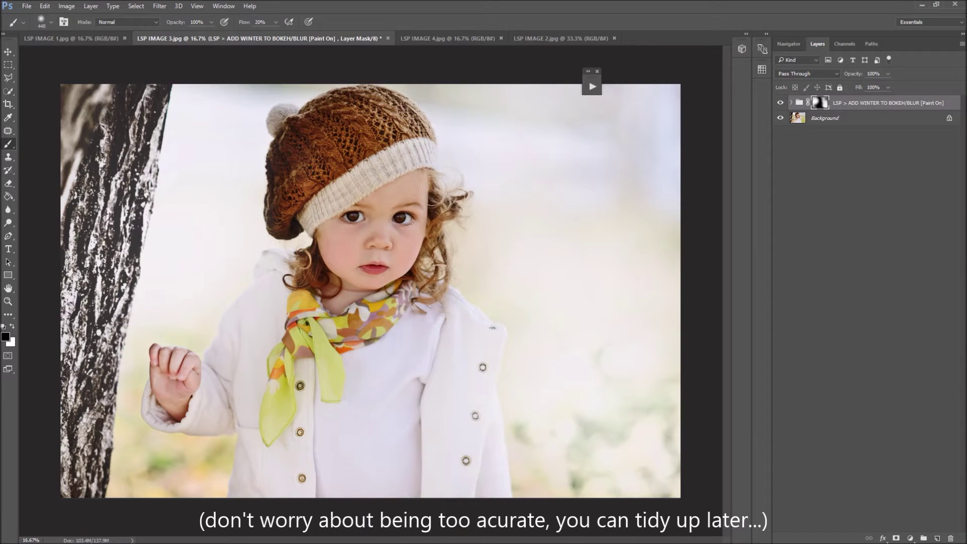
pyautogui.moveTo(316, 267); pyautogui.dragTo(180, 394)
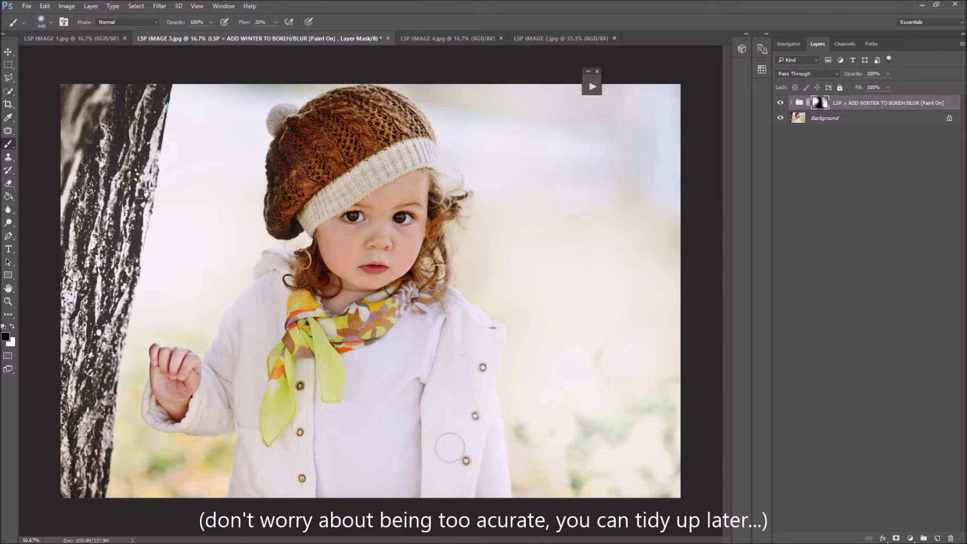
pyautogui.press('x')
pyautogui.moveTo(175, 497)
pyautogui.mouseDown()
pyautogui.moveTo(176, 468)
pyautogui.moveTo(212, 467)
pyautogui.moveTo(78, 407)
pyautogui.moveTo(175, 472)
pyautogui.moveTo(146, 493)
pyautogui.moveTo(205, 512)
pyautogui.moveTo(197, 448)
pyautogui.moveTo(211, 458)
pyautogui.moveTo(114, 408)
pyautogui.moveTo(122, 416)
pyautogui.moveTo(115, 390)
pyautogui.moveTo(75, 425)
pyautogui.moveTo(115, 212)
pyautogui.mouseUp()
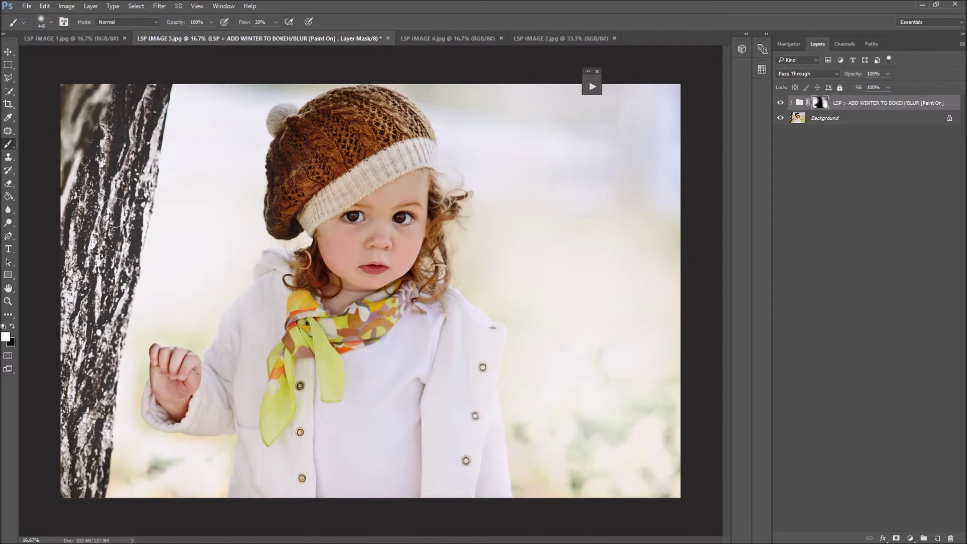
# Step: Expand the Actions panel, play the LSP > Winter Tones action and move the panel away from the child
pyautogui.click(592, 88)
pyautogui.moveTo(511, 78); pyautogui.dragTo(641, 80)
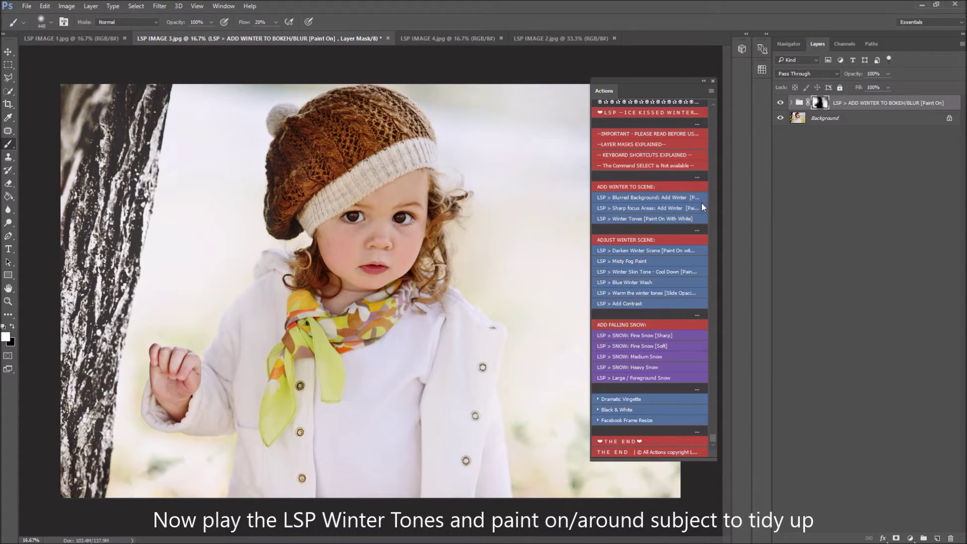
pyautogui.click(642, 218)
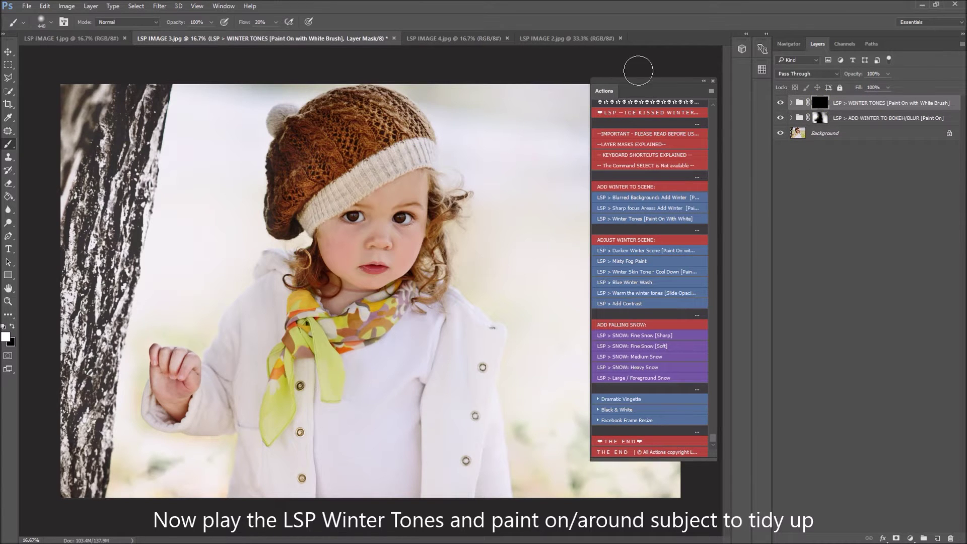
pyautogui.moveTo(646, 81); pyautogui.dragTo(671, 87)
# Step: Paint the winter tones in white closely around the child's shoulder, hair and hand, enlarging the brush slightly
pyautogui.moveTo(460, 270)
pyautogui.mouseDown()
pyautogui.moveTo(444, 272)
pyautogui.moveTo(518, 339)
pyautogui.mouseUp()
pyautogui.rightClick(491, 202)
pyautogui.moveTo(598, 223); pyautogui.dragTo(600, 223)
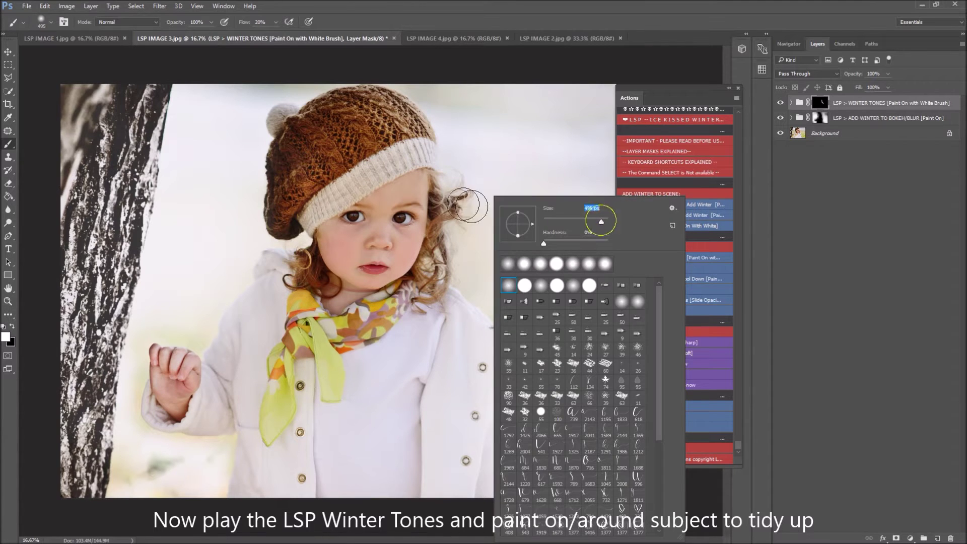
pyautogui.moveTo(441, 136); pyautogui.dragTo(455, 166)
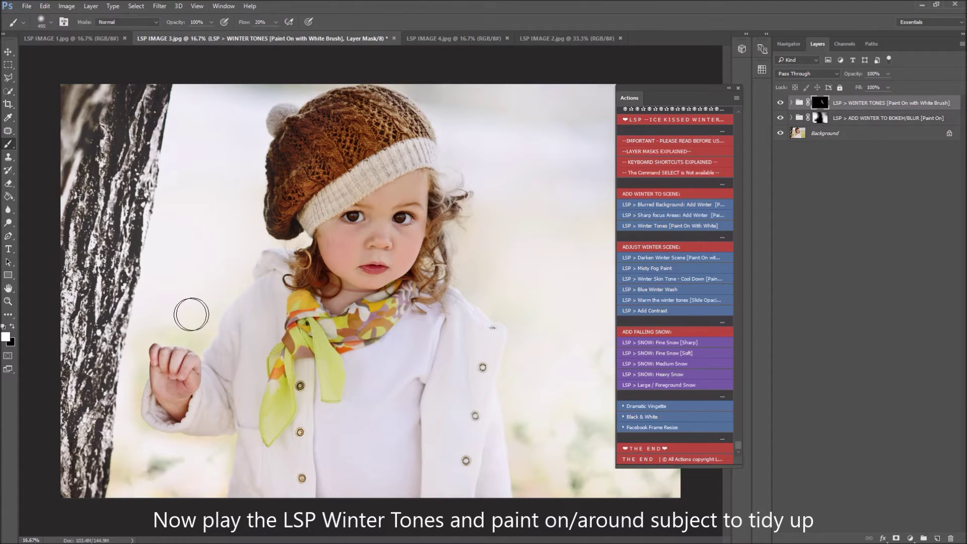
pyautogui.moveTo(157, 431)
pyautogui.mouseDown()
pyautogui.moveTo(205, 455)
pyautogui.moveTo(156, 479)
pyautogui.moveTo(157, 438)
pyautogui.moveTo(134, 327)
pyautogui.mouseUp()
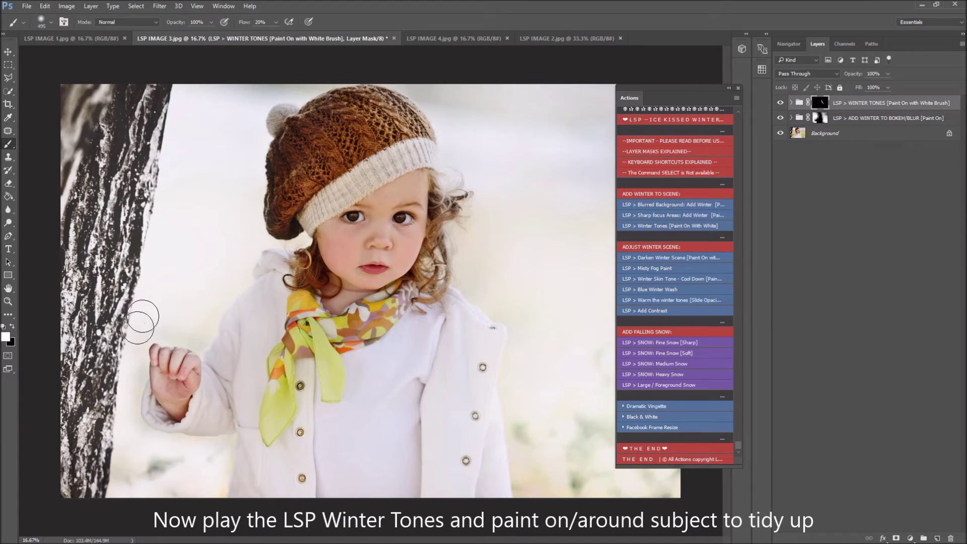
# Step: Paint the winter tones broadly over the background and scarf with a 2165 px brush, moving the Actions panel aside and back
pyautogui.moveTo(681, 98); pyautogui.dragTo(737, 159)
pyautogui.rightClick(544, 330)
pyautogui.moveTo(658, 224); pyautogui.dragTo(660, 224)
pyautogui.moveTo(534, 306)
pyautogui.mouseDown()
pyautogui.moveTo(528, 313)
pyautogui.moveTo(639, 438)
pyautogui.moveTo(574, 265)
pyautogui.moveTo(490, 275)
pyautogui.moveTo(518, 183)
pyautogui.moveTo(424, 334)
pyautogui.moveTo(258, 183)
pyautogui.moveTo(324, 130)
pyautogui.moveTo(555, 101)
pyautogui.moveTo(367, 384)
pyautogui.moveTo(285, 346)
pyautogui.moveTo(392, 355)
pyautogui.moveTo(341, 433)
pyautogui.mouseUp()
pyautogui.click(719, 153)
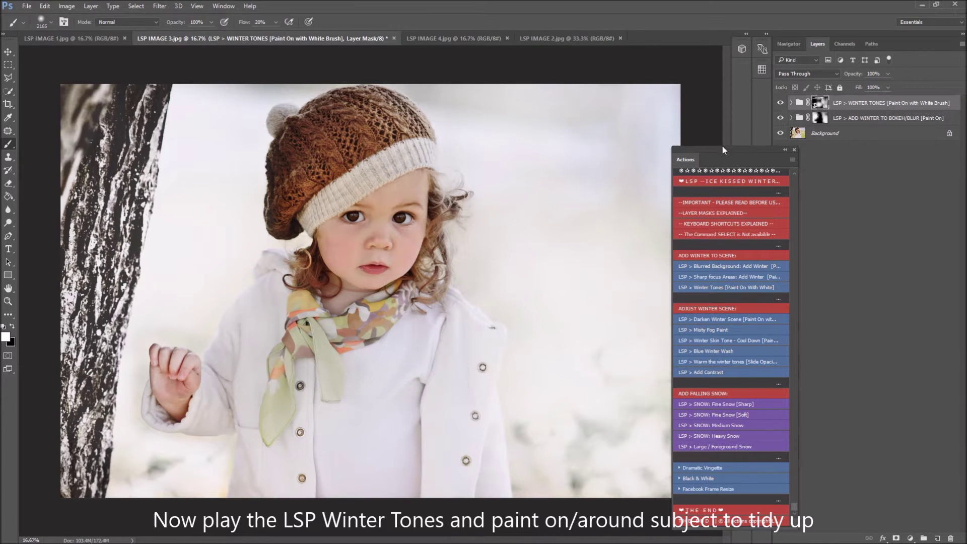
pyautogui.click(742, 152)
pyautogui.moveTo(742, 153); pyautogui.dragTo(669, 87)
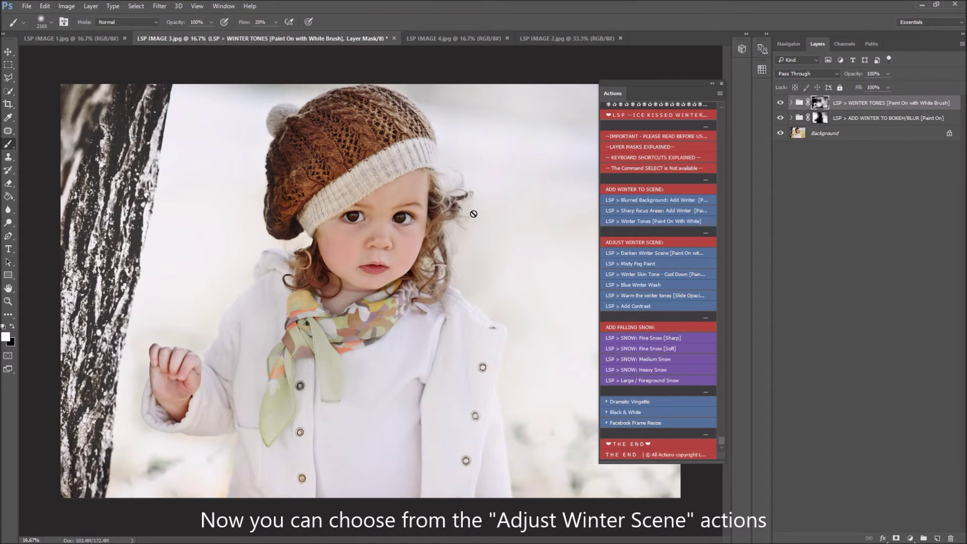
# Step: Play the LSP > Winter Skin Tone - Cool Down action and paint it at 10% flow over the child's face and hand
pyautogui.click(267, 22)
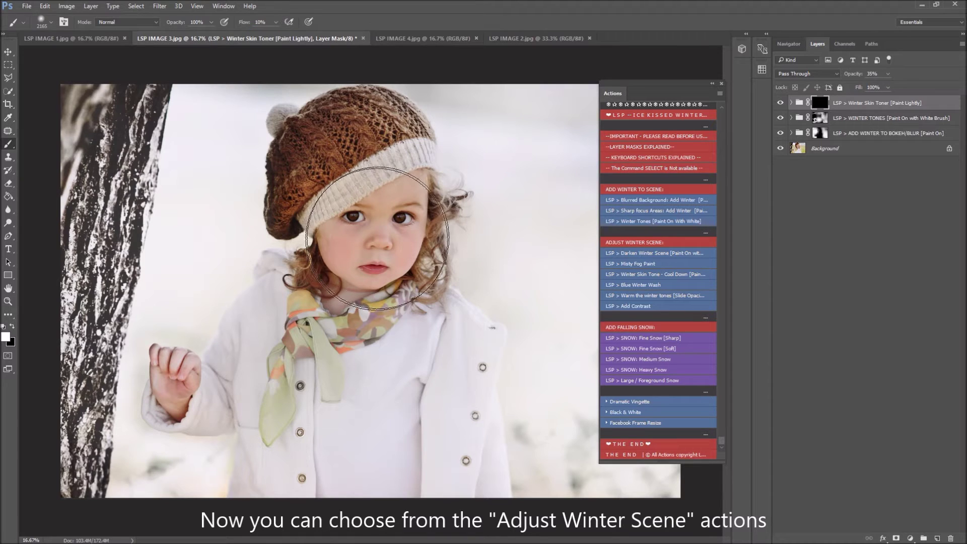
pyautogui.moveTo(374, 231)
pyautogui.mouseDown()
pyautogui.moveTo(369, 292)
pyautogui.moveTo(344, 280)
pyautogui.moveTo(338, 255)
pyautogui.moveTo(450, 340)
pyautogui.moveTo(398, 216)
pyautogui.moveTo(402, 323)
pyautogui.moveTo(341, 261)
pyautogui.moveTo(347, 168)
pyautogui.moveTo(488, 315)
pyautogui.moveTo(324, 267)
pyautogui.moveTo(394, 221)
pyautogui.moveTo(353, 182)
pyautogui.moveTo(342, 192)
pyautogui.moveTo(408, 262)
pyautogui.mouseUp()
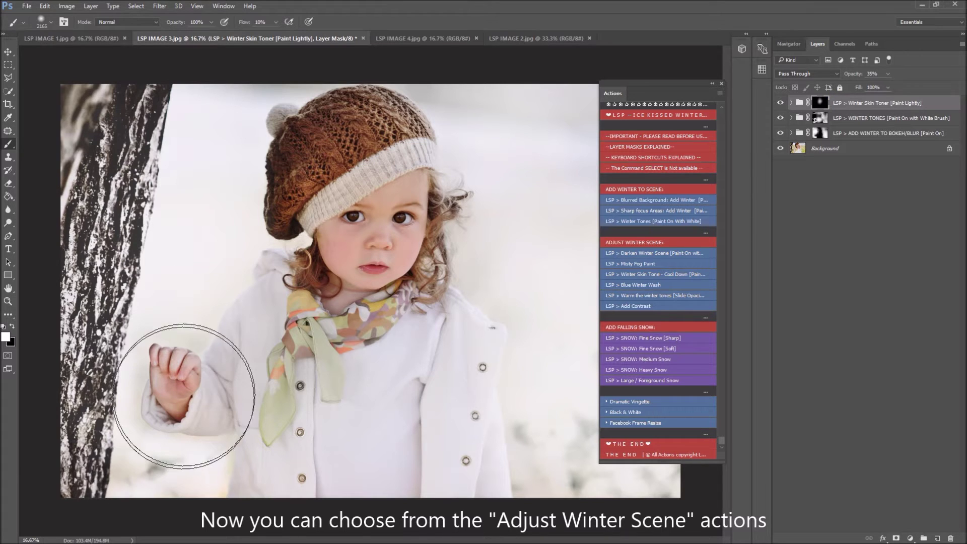
pyautogui.moveTo(183, 394); pyautogui.dragTo(446, 312)
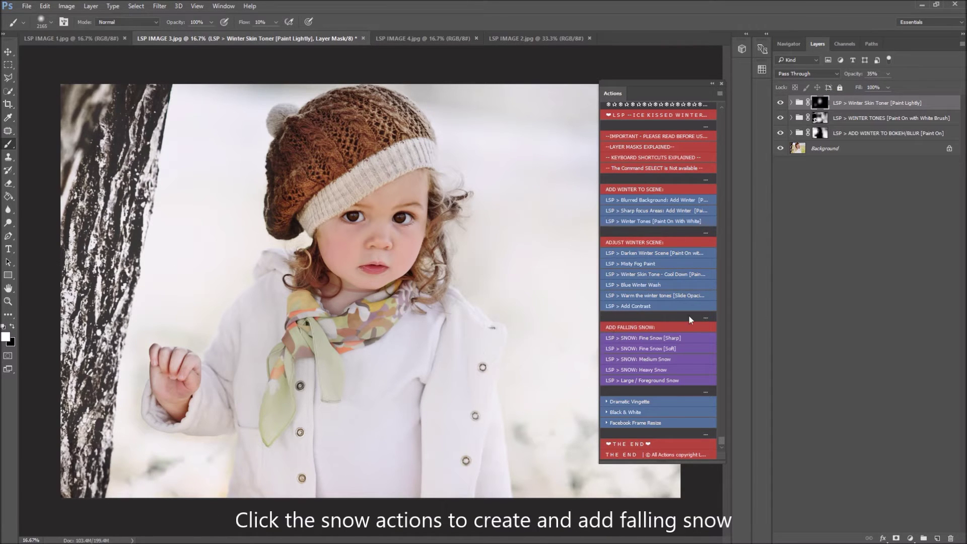
# Step: Play the LSP > Misty Fog Paint action and paint fog across the lower coat, foreground and tree
pyautogui.click(651, 272)
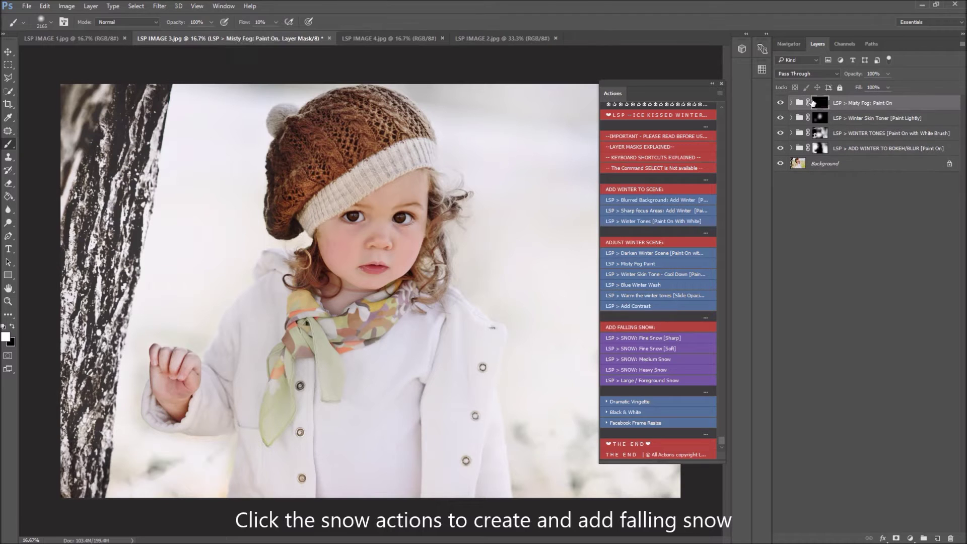
pyautogui.moveTo(652, 89); pyautogui.dragTo(671, 97)
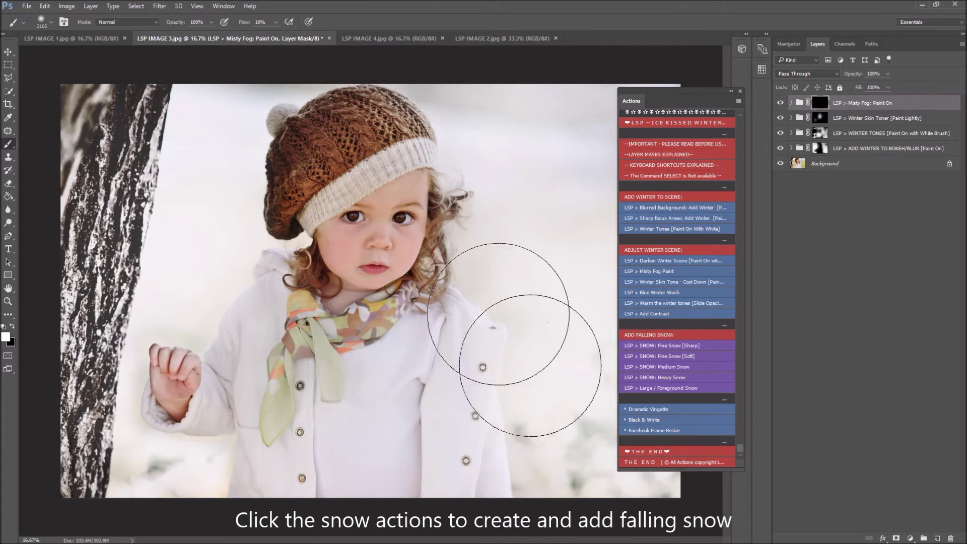
pyautogui.moveTo(545, 448)
pyautogui.mouseDown()
pyautogui.moveTo(468, 432)
pyautogui.moveTo(572, 443)
pyautogui.moveTo(470, 385)
pyautogui.moveTo(332, 398)
pyautogui.mouseUp()
pyautogui.moveTo(282, 478)
pyautogui.mouseDown()
pyautogui.moveTo(190, 406)
pyautogui.moveTo(97, 367)
pyautogui.moveTo(147, 112)
pyautogui.moveTo(142, 119)
pyautogui.mouseUp()
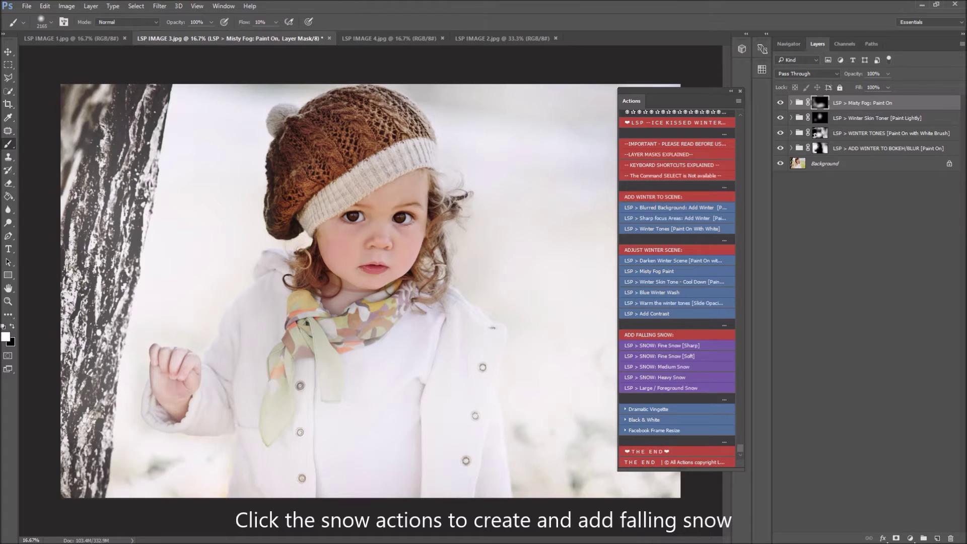
# Step: Toggle the Misty Fog group's visibility to compare the photo with and without the fog
pyautogui.click(780, 103)
pyautogui.click(779, 103)
pyautogui.click(780, 103)
pyautogui.click(780, 103)
pyautogui.click(779, 103)
pyautogui.click(780, 103)
# Step: Play the LSP > Sharp Focus Areas: Add Winter action and paint snow onto the tree trunk
pyautogui.click(676, 218)
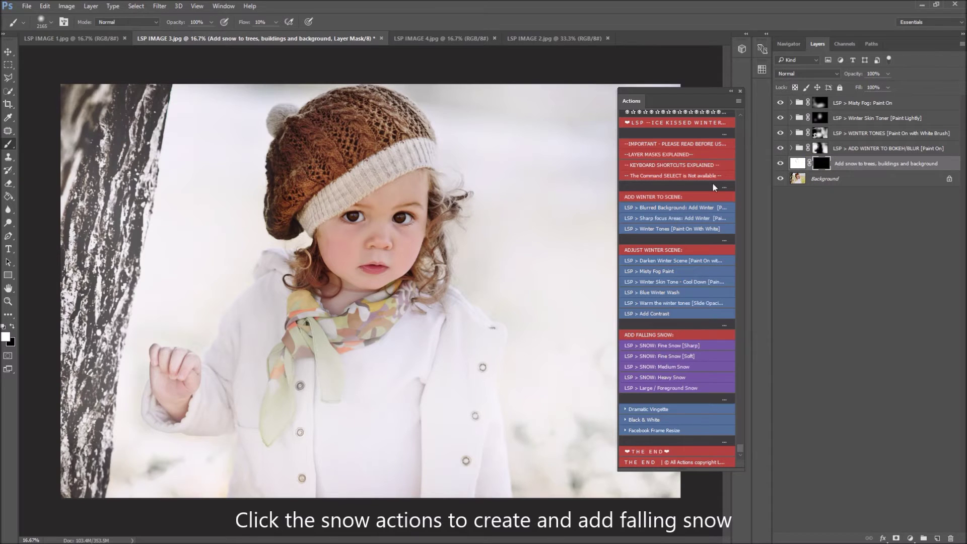
pyautogui.moveTo(116, 308)
pyautogui.mouseDown()
pyautogui.moveTo(161, 97)
pyautogui.moveTo(43, 367)
pyautogui.moveTo(99, 371)
pyautogui.mouseUp()
pyautogui.moveTo(136, 529)
pyautogui.mouseDown()
pyautogui.moveTo(172, 514)
pyautogui.moveTo(119, 97)
pyautogui.moveTo(97, 270)
pyautogui.moveTo(106, 327)
pyautogui.mouseUp()
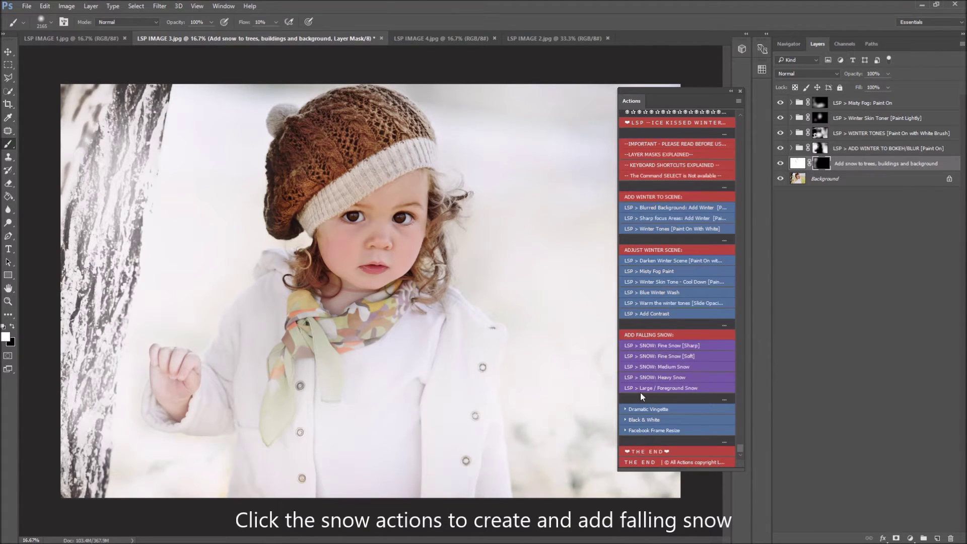
# Step: Play the LSP > SNOW: Fine Snow [Soft] action and mask the snow off the child's face with a smaller black brush
pyautogui.click(707, 356)
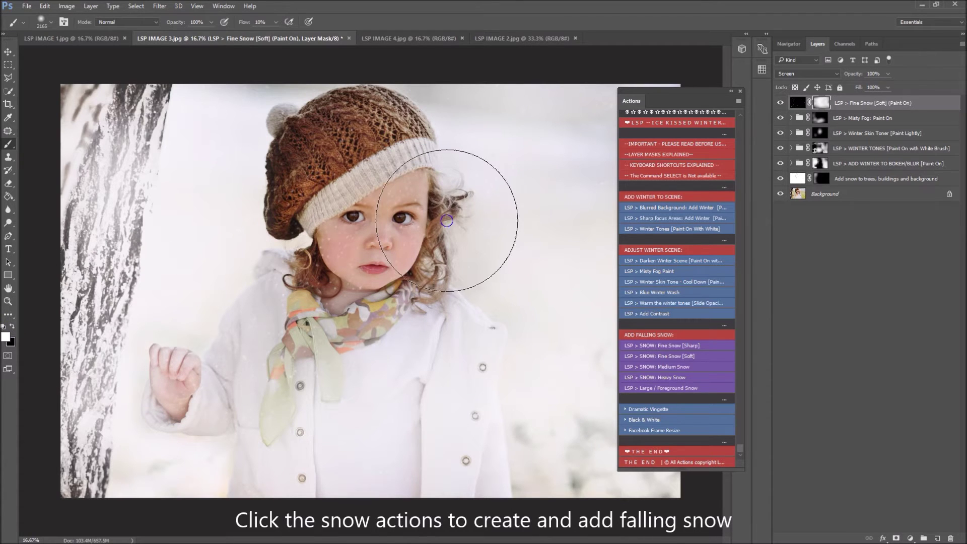
pyautogui.rightClick(447, 220)
pyautogui.click(554, 224)
pyautogui.press('Return')
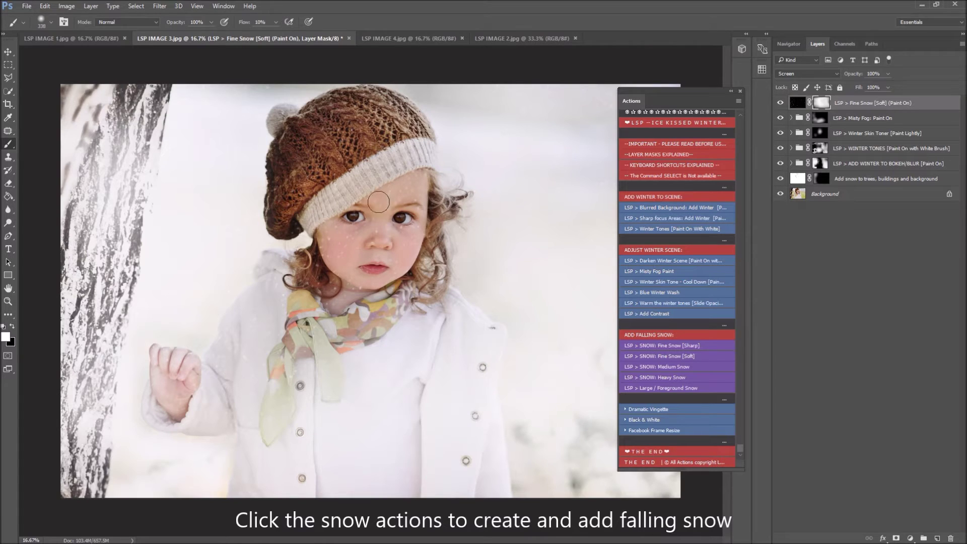
pyautogui.click(12, 326)
pyautogui.moveTo(338, 244)
pyautogui.mouseDown()
pyautogui.moveTo(363, 195)
pyautogui.moveTo(376, 242)
pyautogui.moveTo(367, 290)
pyautogui.moveTo(386, 238)
pyautogui.mouseUp()
# Step: Play the LSP > Large / Foreground Snow action, invert its mask to reveal the flakes, and paint them off the child's face and hat
pyautogui.click(688, 389)
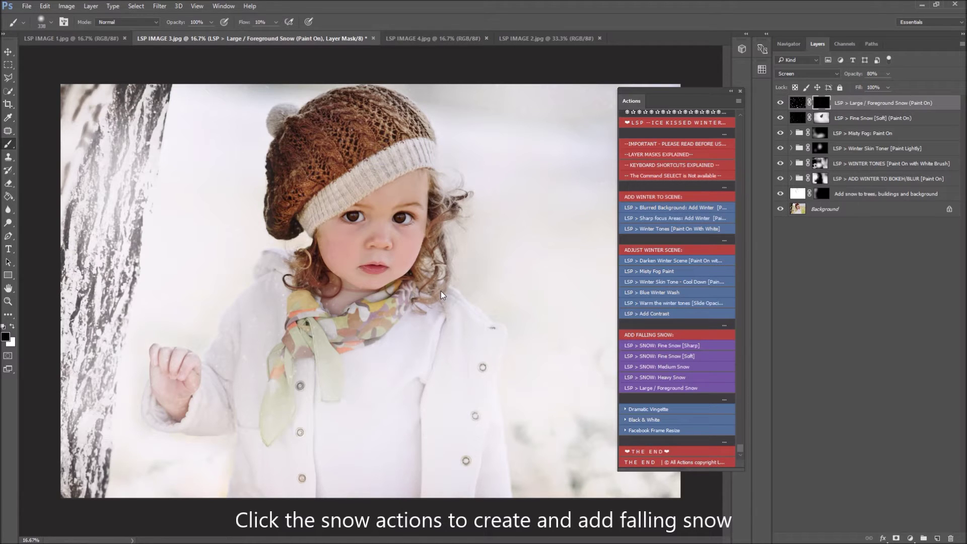
pyautogui.hotkey('ctrl', 'i')
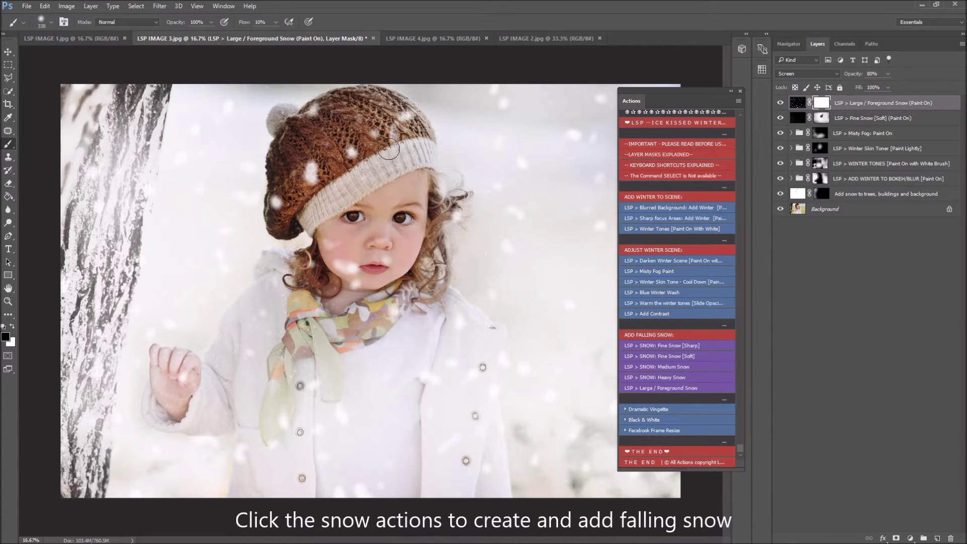
pyautogui.moveTo(345, 166)
pyautogui.mouseDown()
pyautogui.moveTo(374, 175)
pyautogui.moveTo(357, 259)
pyautogui.moveTo(380, 270)
pyautogui.moveTo(348, 276)
pyautogui.moveTo(322, 227)
pyautogui.moveTo(367, 270)
pyautogui.mouseUp()
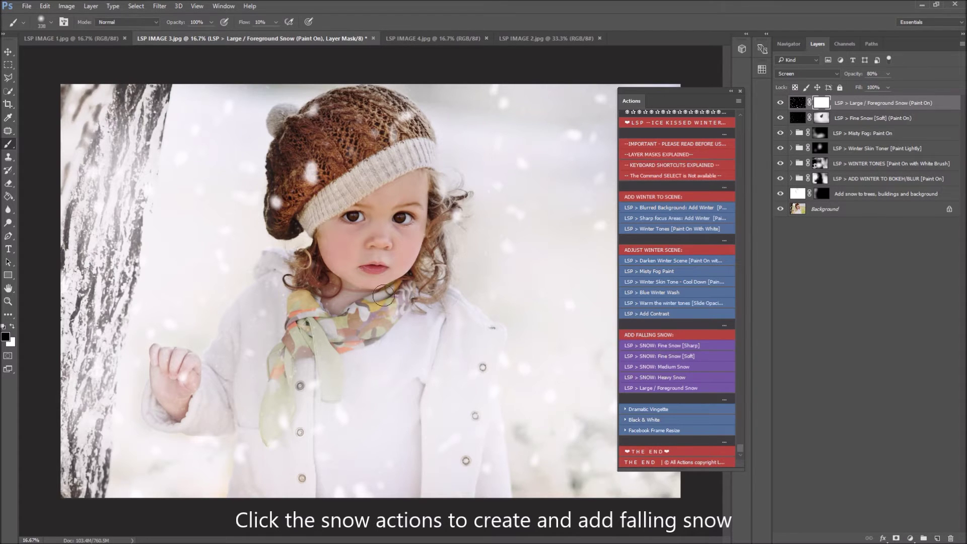
pyautogui.moveTo(326, 194); pyautogui.dragTo(314, 167)
# Step: Set the opacity of the Large / Foreground Snow layer to 65%
pyautogui.click(887, 73)
pyautogui.moveTo(889, 84); pyautogui.dragTo(851, 83)
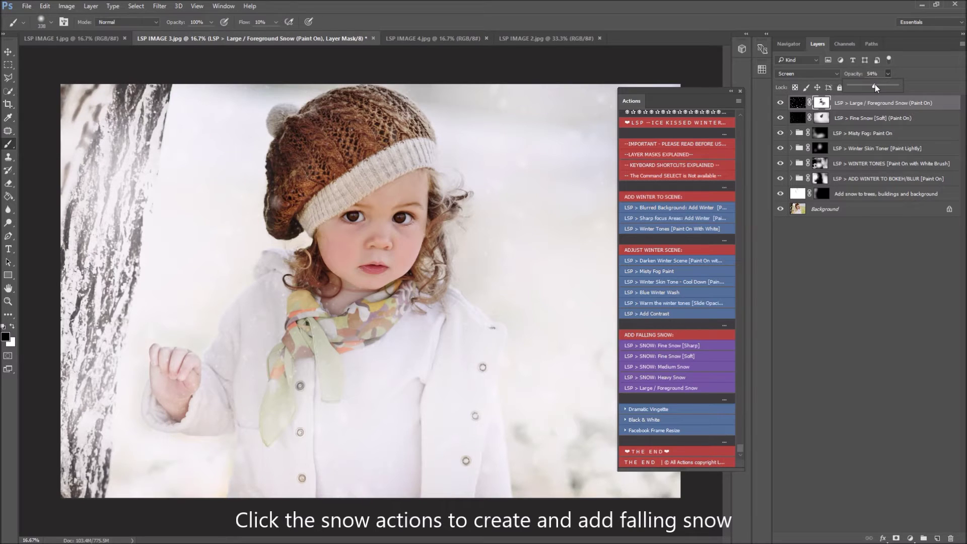
pyautogui.moveTo(876, 85); pyautogui.dragTo(881, 84)
pyautogui.moveTo(881, 85); pyautogui.dragTo(880, 87)
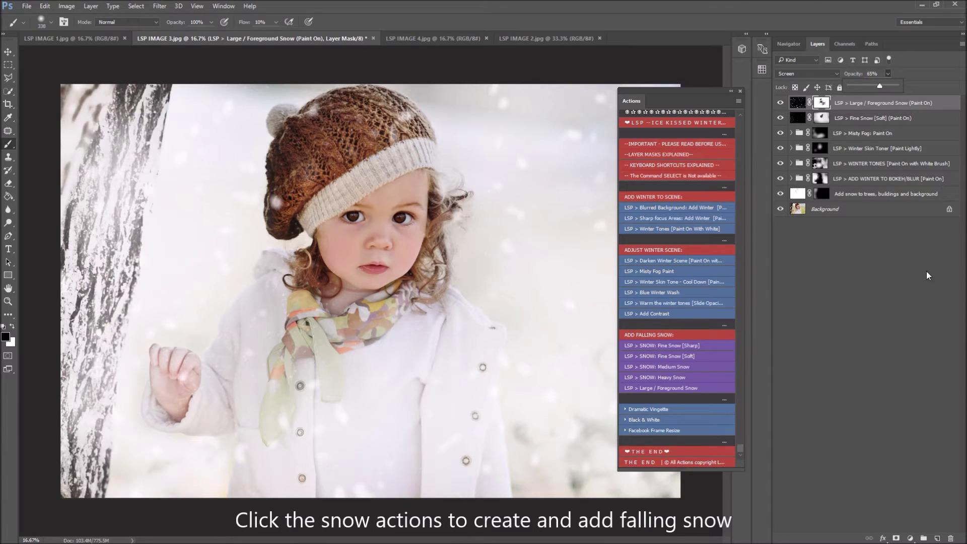
# Step: Play the LSP > SNOW: Medium Snow action and paint the snow across the photo in white at 68% flow with a large brush
pyautogui.click(695, 376)
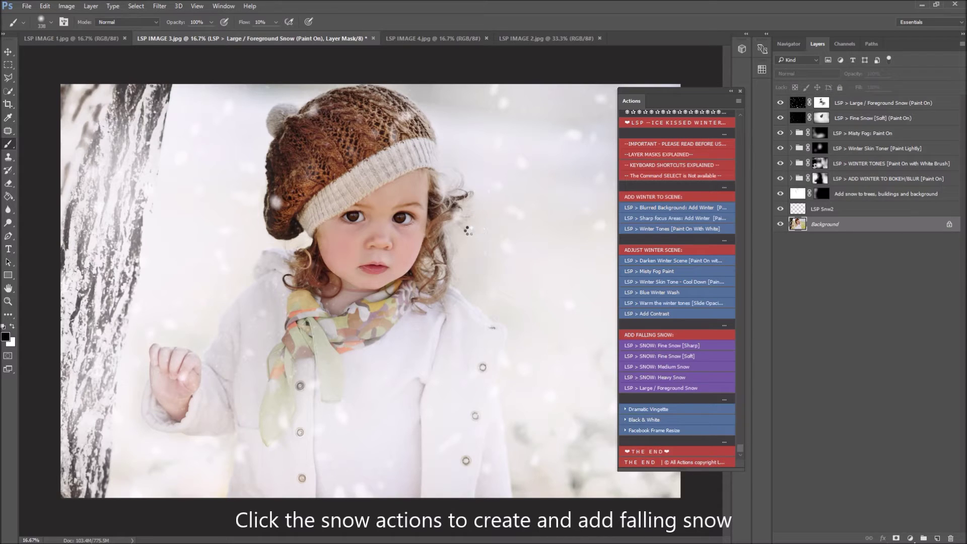
pyautogui.click(14, 327)
pyautogui.click(276, 23)
pyautogui.moveTo(273, 34); pyautogui.dragTo(303, 35)
pyautogui.rightClick(433, 250)
pyautogui.moveTo(539, 225); pyautogui.dragTo(543, 224)
pyautogui.moveTo(400, 329)
pyautogui.mouseDown()
pyautogui.moveTo(382, 317)
pyautogui.moveTo(211, 371)
pyautogui.mouseUp()
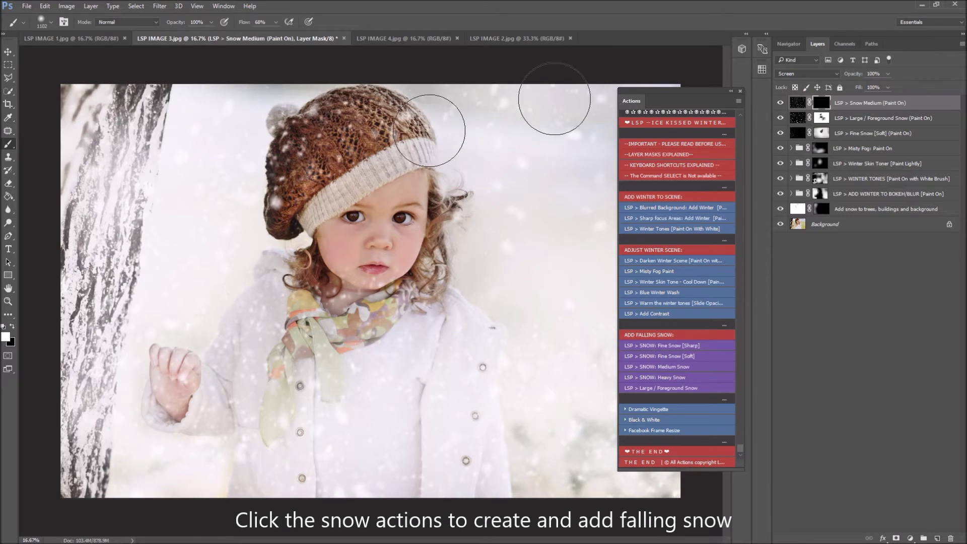
pyautogui.moveTo(245, 208)
pyautogui.mouseDown()
pyautogui.moveTo(575, 151)
pyautogui.moveTo(564, 236)
pyautogui.moveTo(478, 493)
pyautogui.moveTo(419, 486)
pyautogui.moveTo(435, 417)
pyautogui.mouseUp()
# Step: Mask the medium snow off the child's face, hat, scarf, hand and coat in black, using a 432 px and then a 2165 px brush
pyautogui.press('x')
pyautogui.rightClick(371, 282)
pyautogui.moveTo(362, 212)
pyautogui.mouseDown()
pyautogui.moveTo(402, 182)
pyautogui.moveTo(351, 235)
pyautogui.moveTo(356, 263)
pyautogui.moveTo(383, 246)
pyautogui.moveTo(418, 174)
pyautogui.moveTo(442, 225)
pyautogui.moveTo(427, 245)
pyautogui.mouseUp()
pyautogui.moveTo(331, 185)
pyautogui.mouseDown()
pyautogui.moveTo(321, 178)
pyautogui.moveTo(305, 190)
pyautogui.mouseUp()
pyautogui.moveTo(291, 338); pyautogui.dragTo(225, 356)
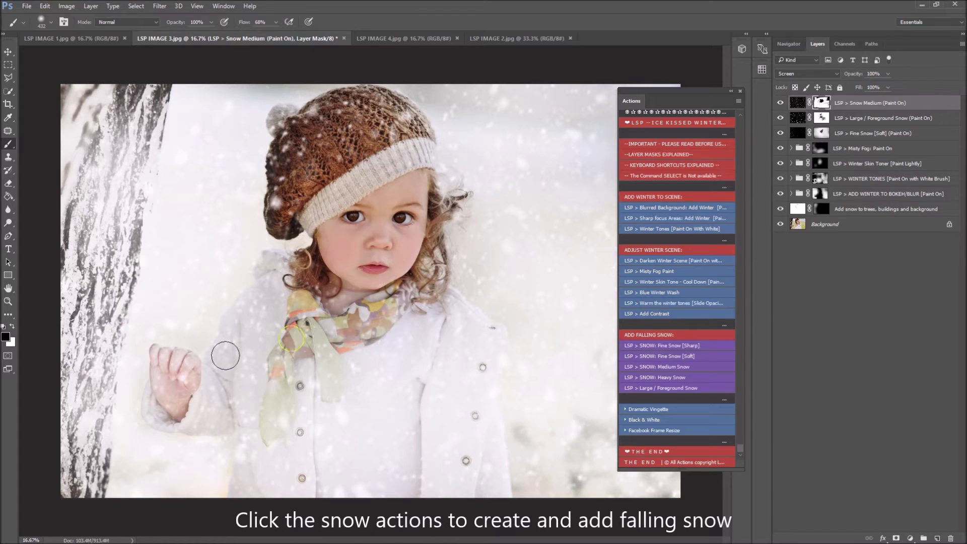
pyautogui.rightClick(337, 400)
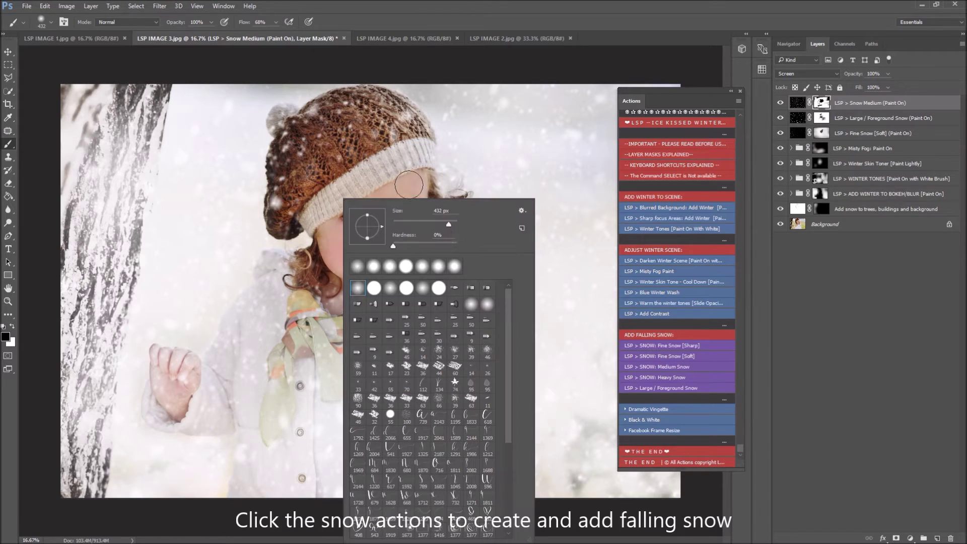
pyautogui.click(454, 223)
pyautogui.moveTo(274, 422)
pyautogui.mouseDown()
pyautogui.moveTo(431, 501)
pyautogui.moveTo(467, 437)
pyautogui.mouseUp()
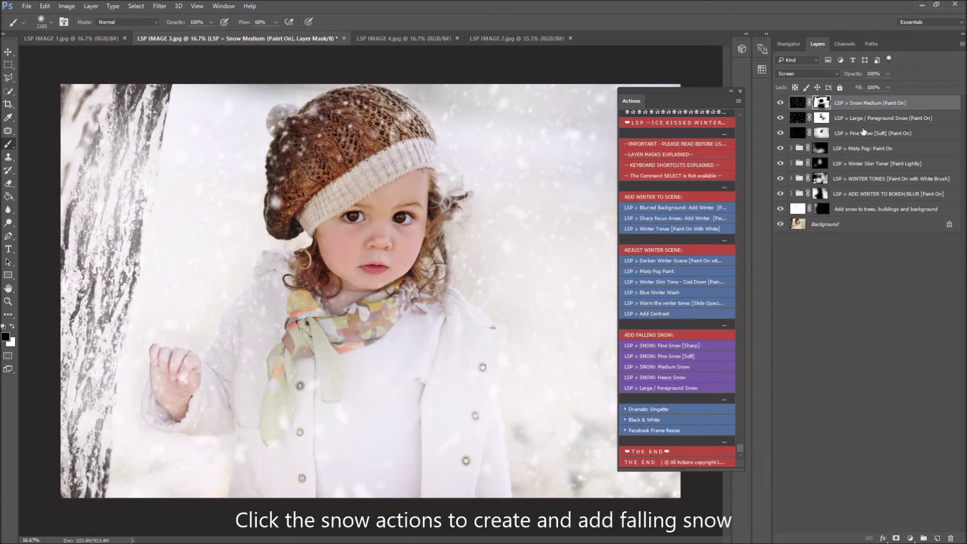
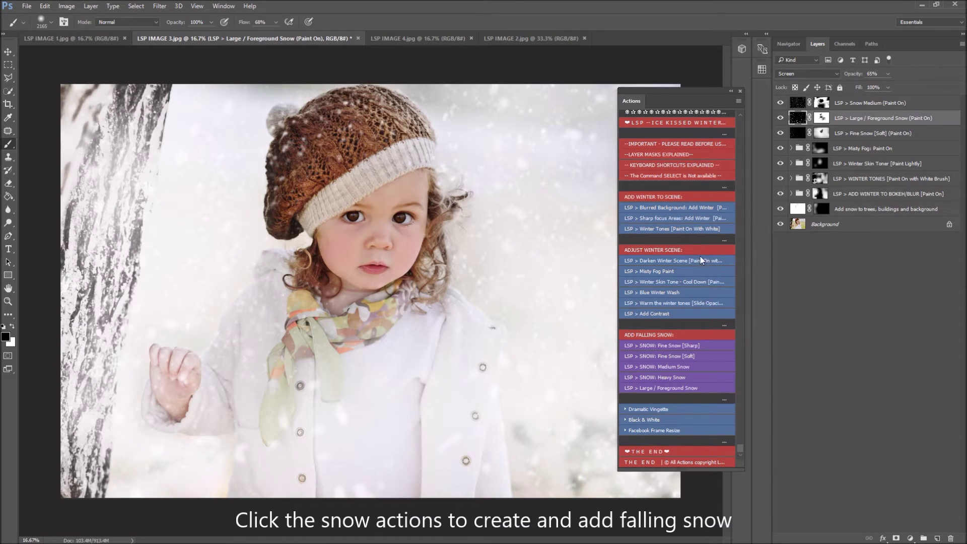
# Step: Play the LSP > Blue Winter Wash action at 21% opacity and group all layers above the Background
pyautogui.click(683, 292)
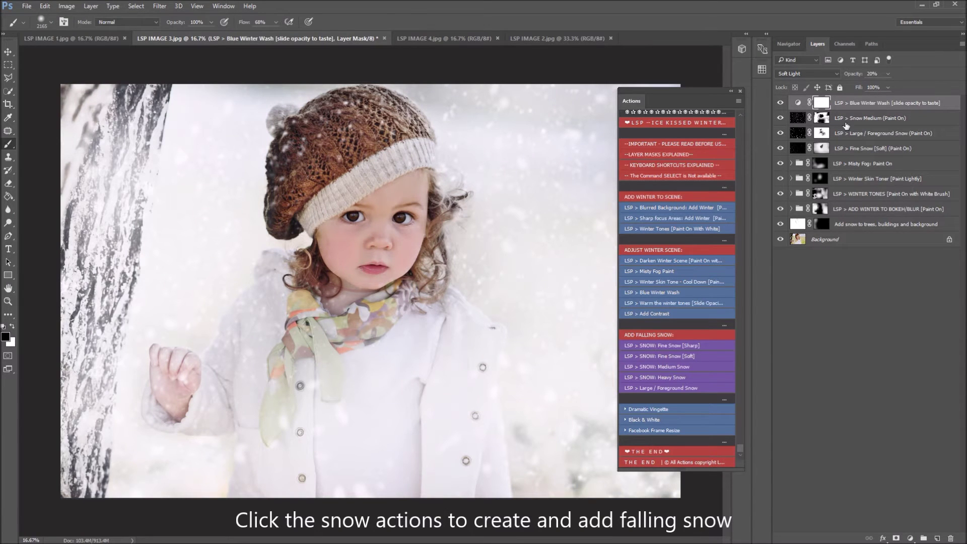
pyautogui.moveTo(889, 86)
pyautogui.mouseDown()
pyautogui.moveTo(876, 86)
pyautogui.moveTo(934, 86)
pyautogui.moveTo(883, 84)
pyautogui.mouseUp()
pyautogui.click(885, 104)
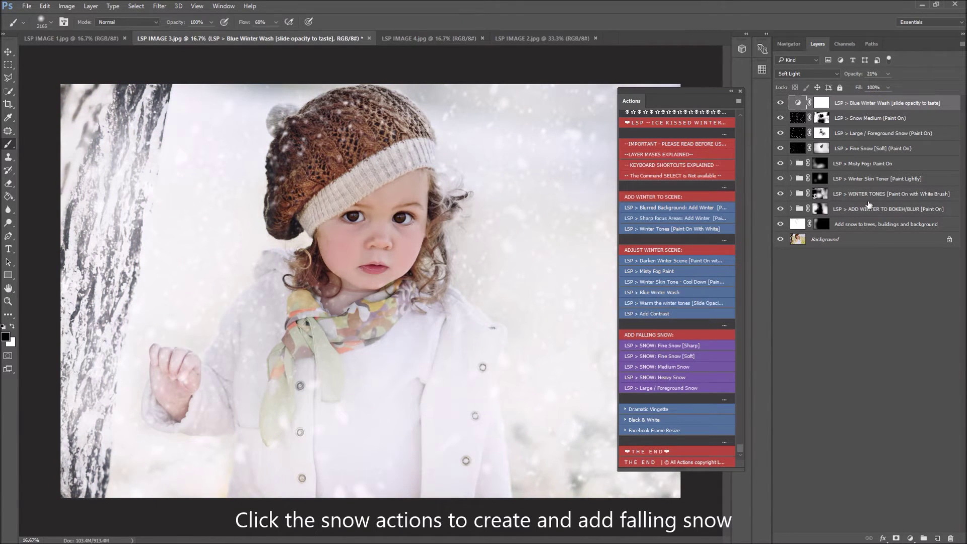
pyautogui.keyDown('shift'); pyautogui.click(867, 225); pyautogui.keyUp('shift')
pyautogui.hotkey('ctrl', 'g')
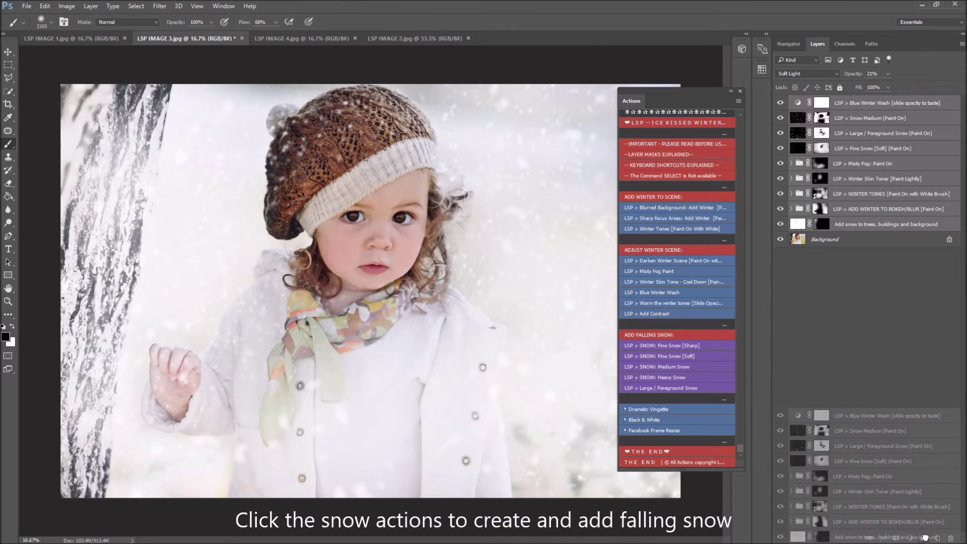
# Step: Toggle the winter layer group's visibility to compare the snowy scene with the original autumn portrait
pyautogui.click(780, 102)
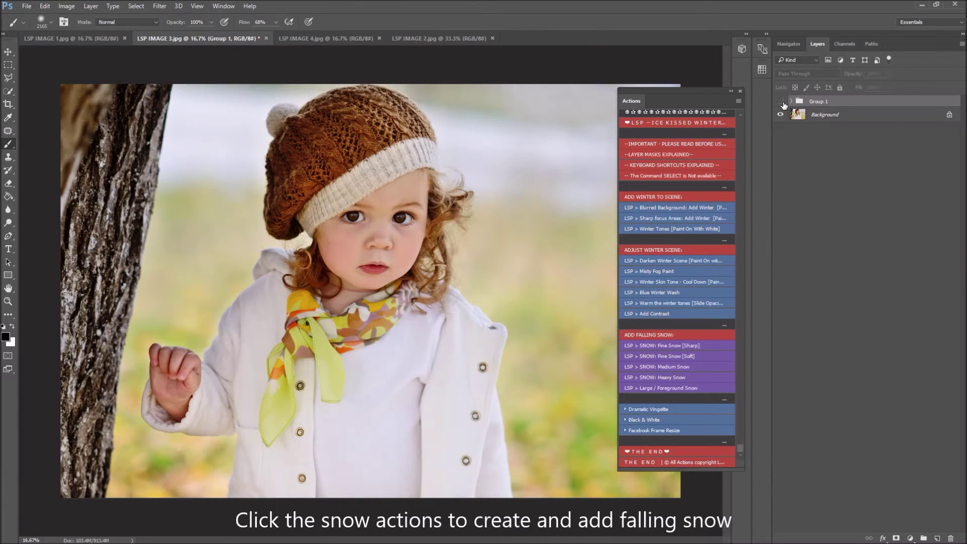
pyautogui.moveTo(666, 89); pyautogui.dragTo(847, 150)
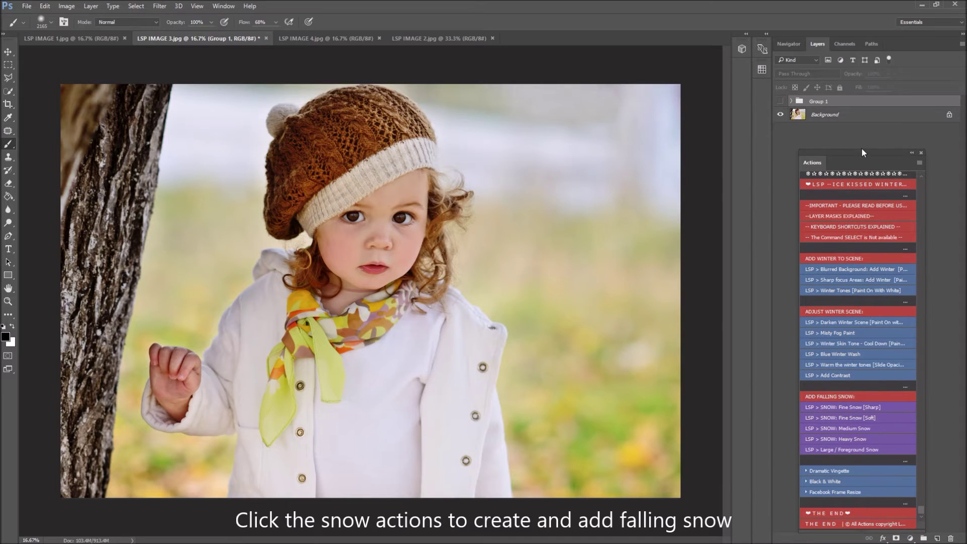
pyautogui.click(779, 102)
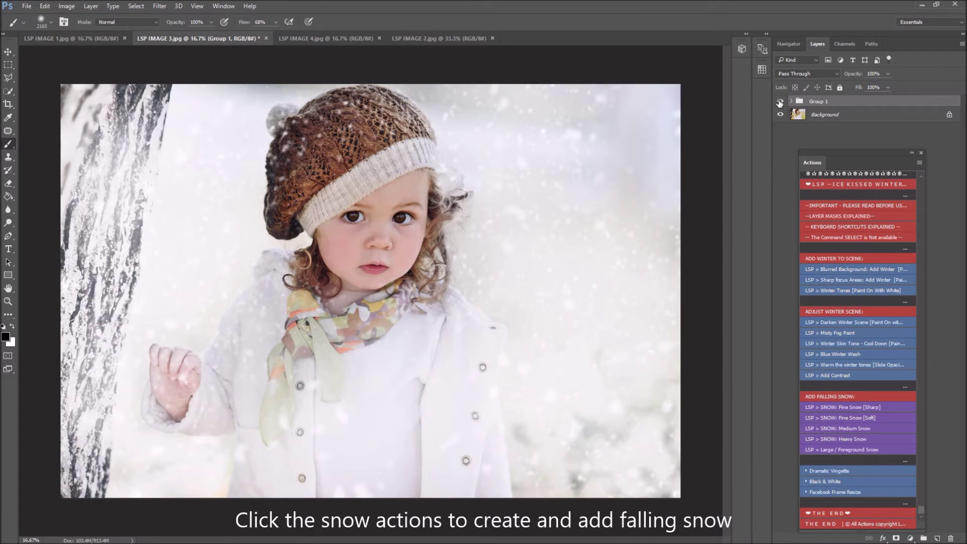
pyautogui.click(779, 103)
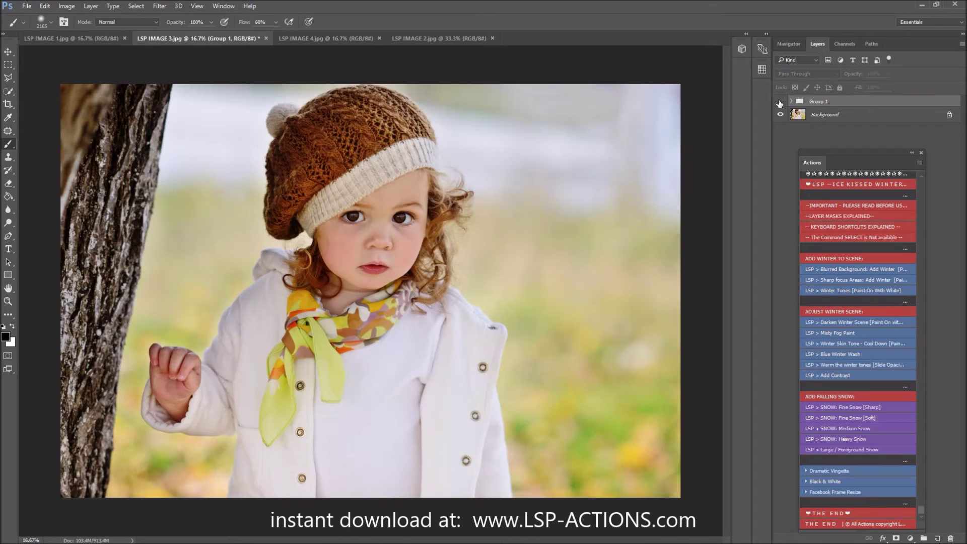
pyautogui.click(779, 101)
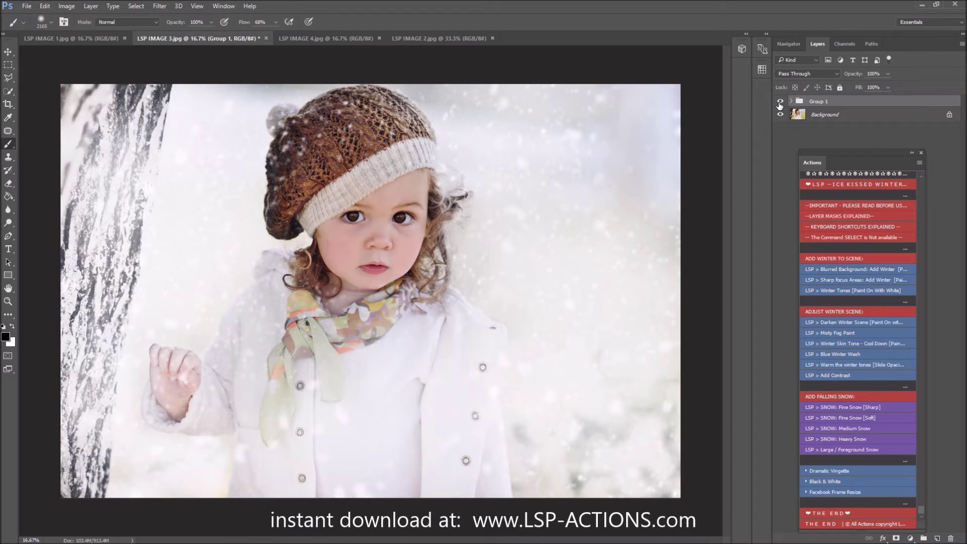
pyautogui.moveTo(845, 154); pyautogui.dragTo(624, 110)
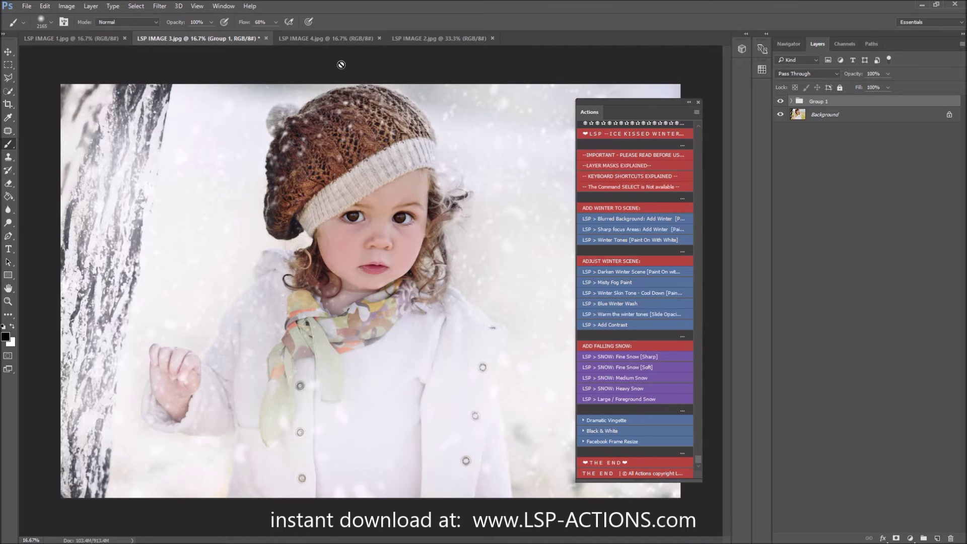
# Step: Look over the forest photo in LSP IMAGE 4.jpg and the original portrait in LSP IMAGE 3.jpg, keeping the Actions list clear of the picture
pyautogui.click(305, 40)
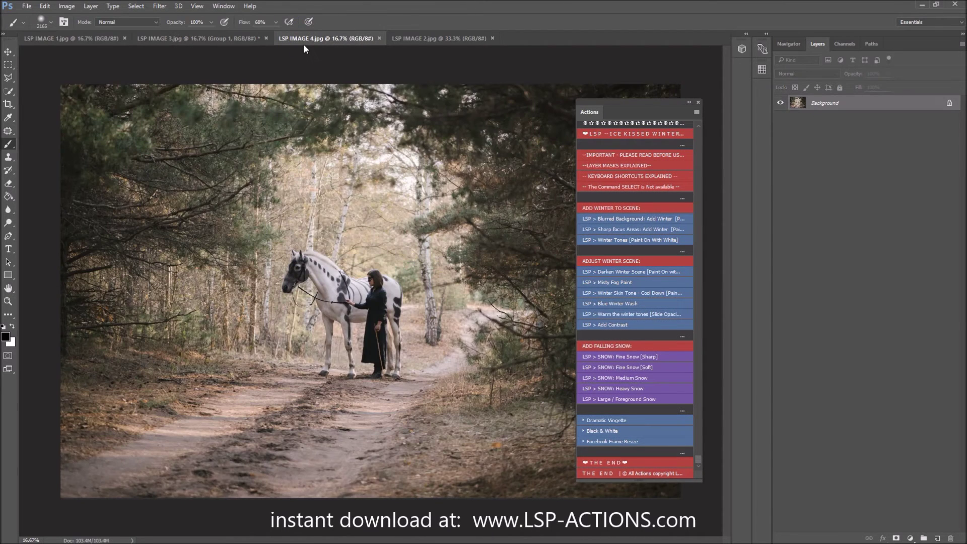
pyautogui.click(206, 37)
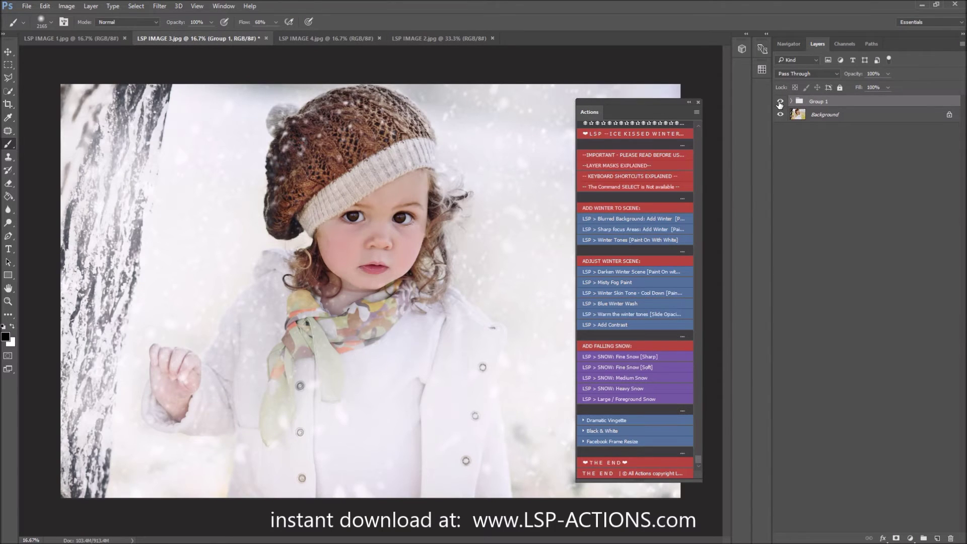
pyautogui.click(780, 103)
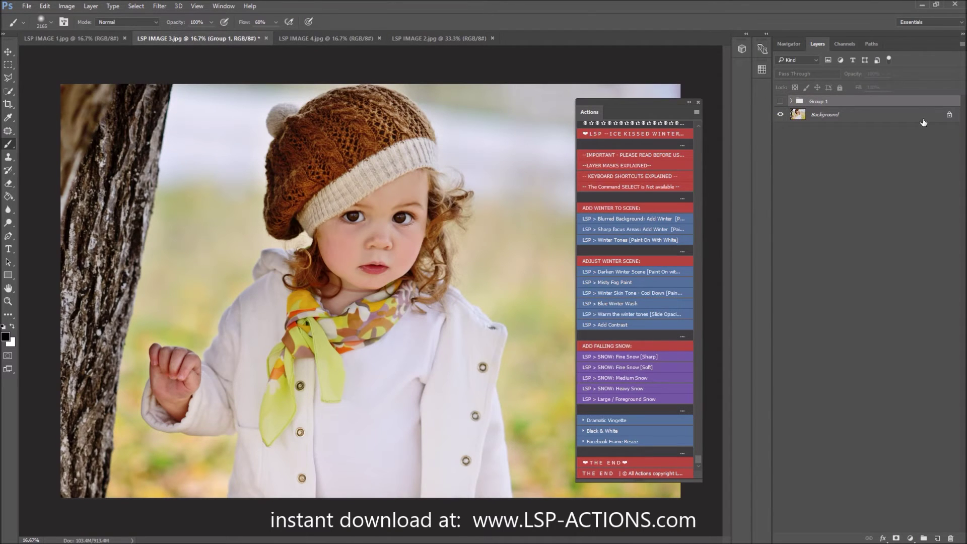
pyautogui.click(310, 47)
pyautogui.click(486, 207)
pyautogui.click(312, 39)
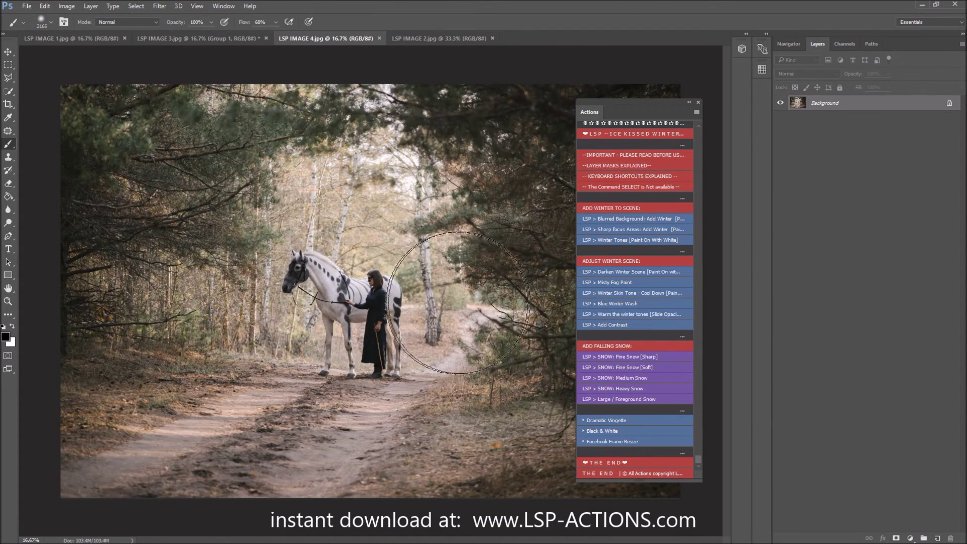
pyautogui.moveTo(617, 102)
pyautogui.mouseDown()
pyautogui.moveTo(756, 149)
pyautogui.moveTo(830, 143)
pyautogui.mouseUp()
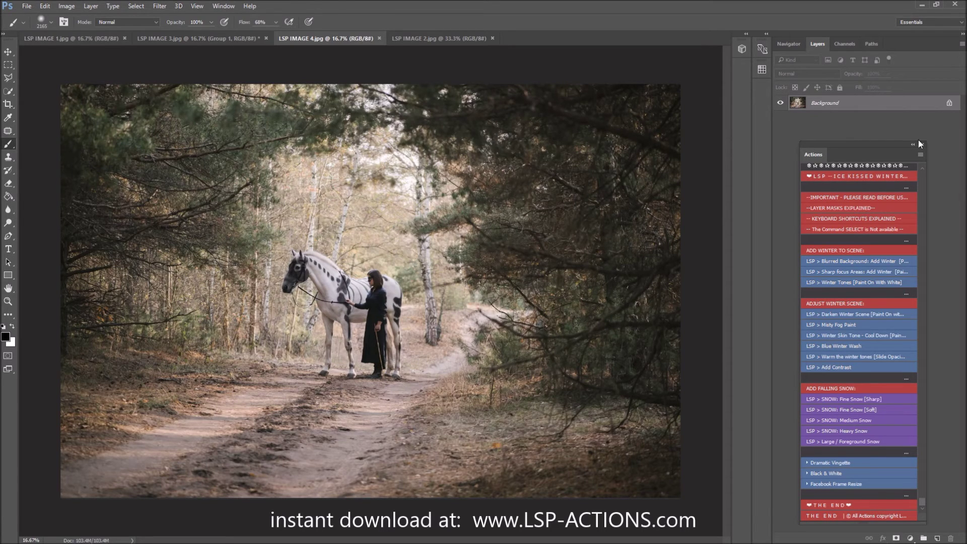
pyautogui.moveTo(850, 145); pyautogui.dragTo(488, 125)
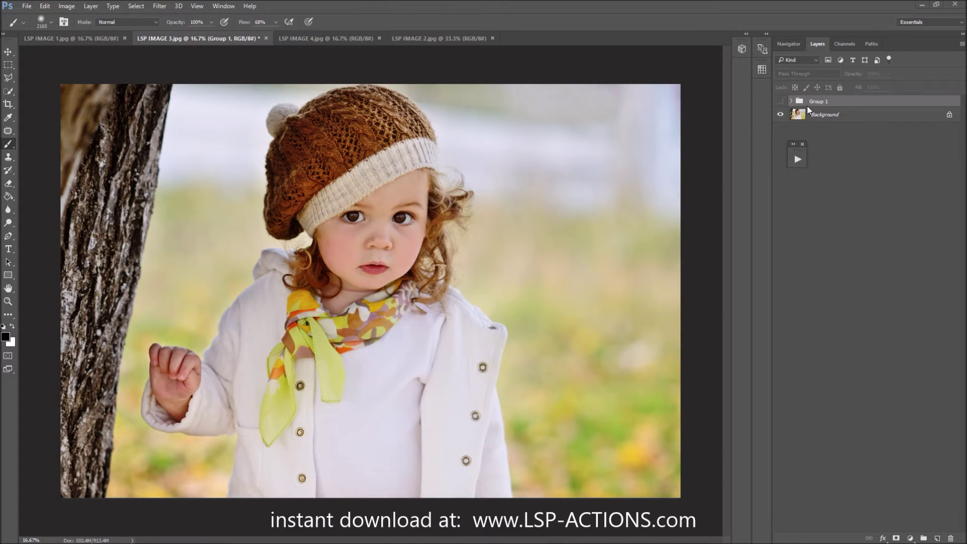
# Step: Show and hide the portrait's winter layer group again for another before-and-after comparison
pyautogui.click(780, 102)
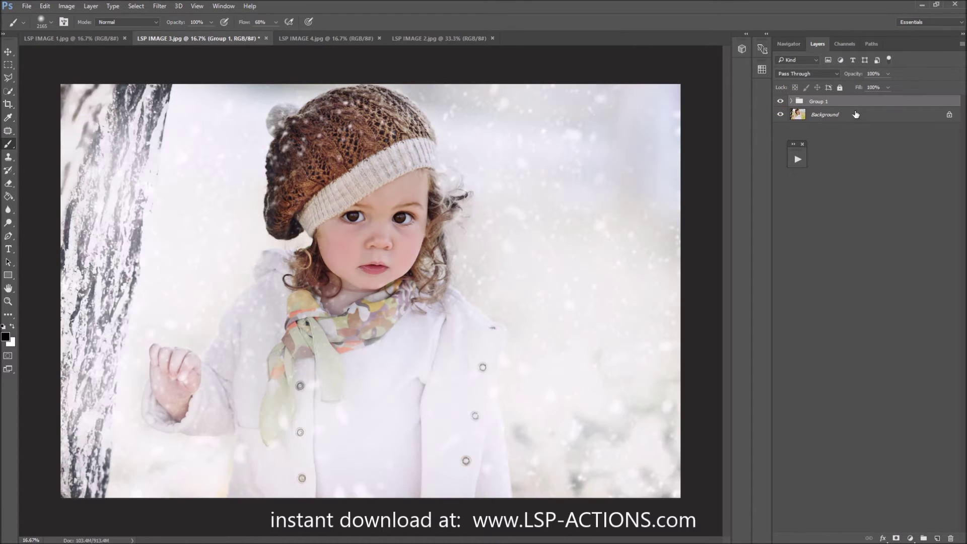
pyautogui.click(781, 102)
pyautogui.click(780, 102)
pyautogui.click(780, 102)
# Step: In LSP IMAGE 4.jpg, play the LSP > Sharp Focus Areas: Add Winter action and paint snow onto the forest in white at 20% flow
pyautogui.click(291, 38)
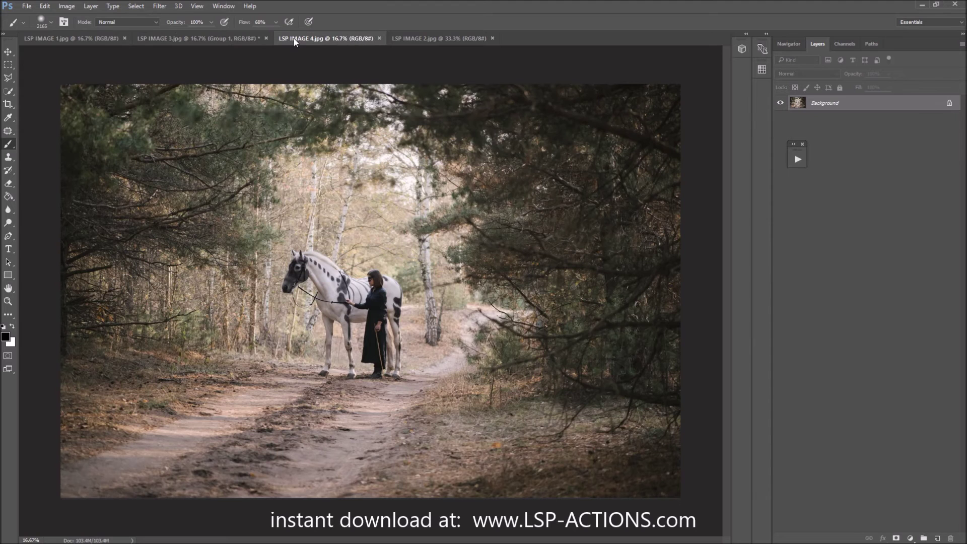
pyautogui.click(797, 160)
pyautogui.moveTo(683, 155); pyautogui.dragTo(605, 83)
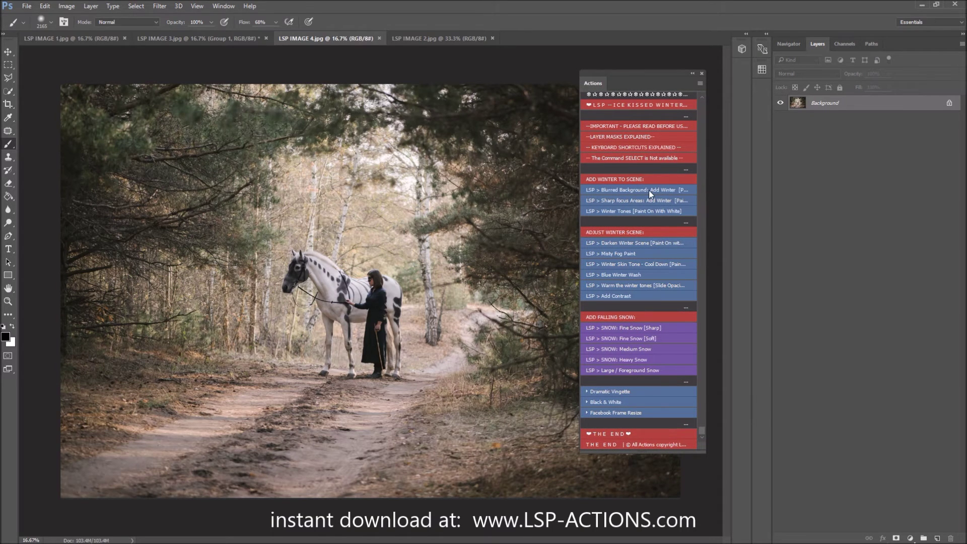
pyautogui.click(627, 205)
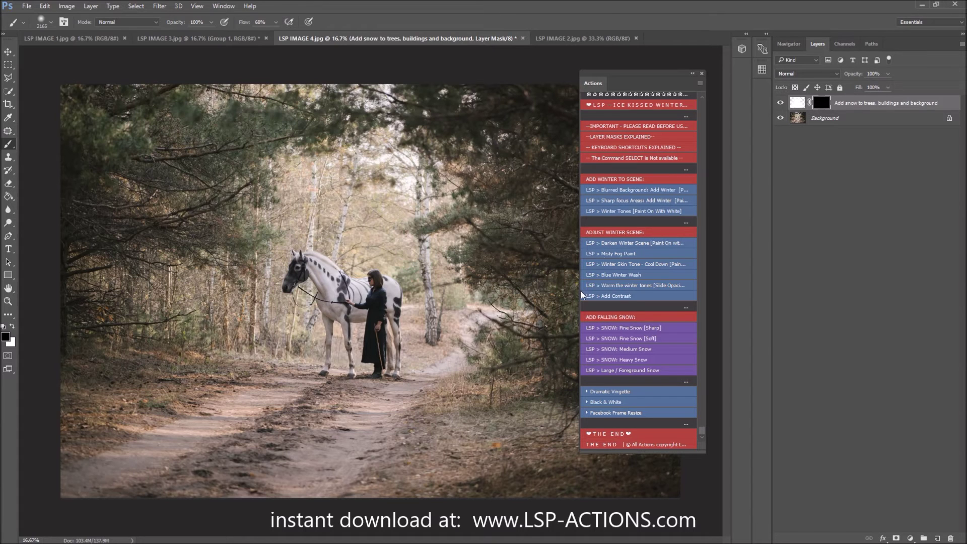
pyautogui.click(12, 326)
pyautogui.click(266, 22)
pyautogui.moveTo(633, 81); pyautogui.dragTo(869, 172)
pyautogui.moveTo(529, 217)
pyautogui.mouseDown()
pyautogui.moveTo(507, 248)
pyautogui.moveTo(464, 151)
pyautogui.moveTo(572, 108)
pyautogui.moveTo(574, 332)
pyautogui.moveTo(734, 324)
pyautogui.moveTo(398, 216)
pyautogui.moveTo(56, 128)
pyautogui.moveTo(121, 237)
pyautogui.moveTo(242, 292)
pyautogui.moveTo(55, 302)
pyautogui.moveTo(75, 350)
pyautogui.moveTo(71, 428)
pyautogui.moveTo(410, 322)
pyautogui.moveTo(476, 287)
pyautogui.mouseUp()
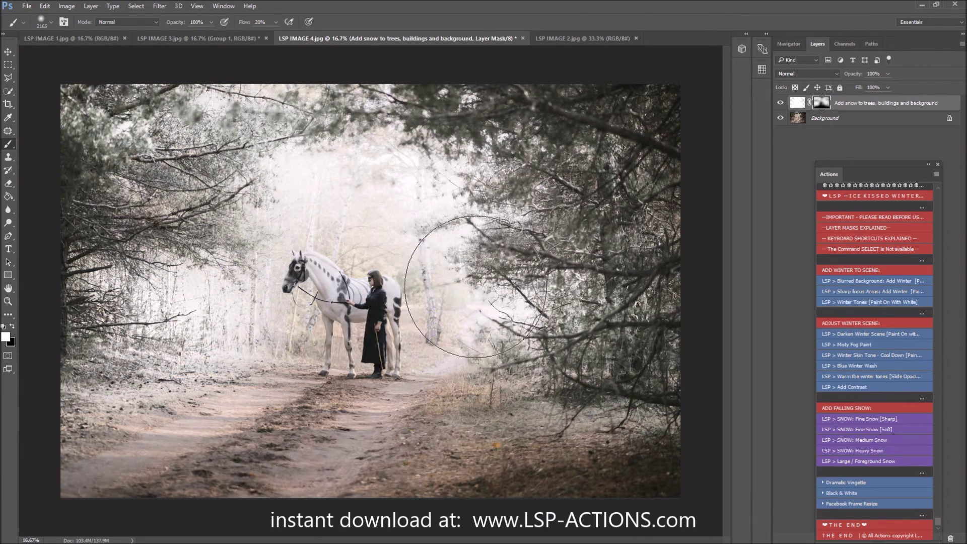
# Step: Mask the snow off the woman beside the horse with a 417 px black brush
pyautogui.rightClick(475, 286)
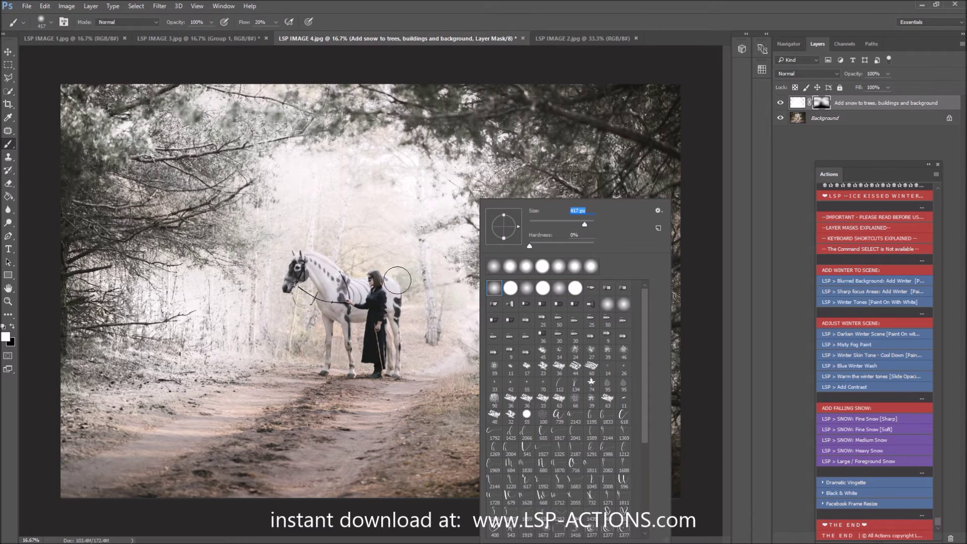
pyautogui.press('Return')
pyautogui.press('x')
pyautogui.moveTo(373, 289)
pyautogui.mouseDown()
pyautogui.moveTo(307, 272)
pyautogui.moveTo(378, 297)
pyautogui.moveTo(378, 355)
pyautogui.mouseUp()
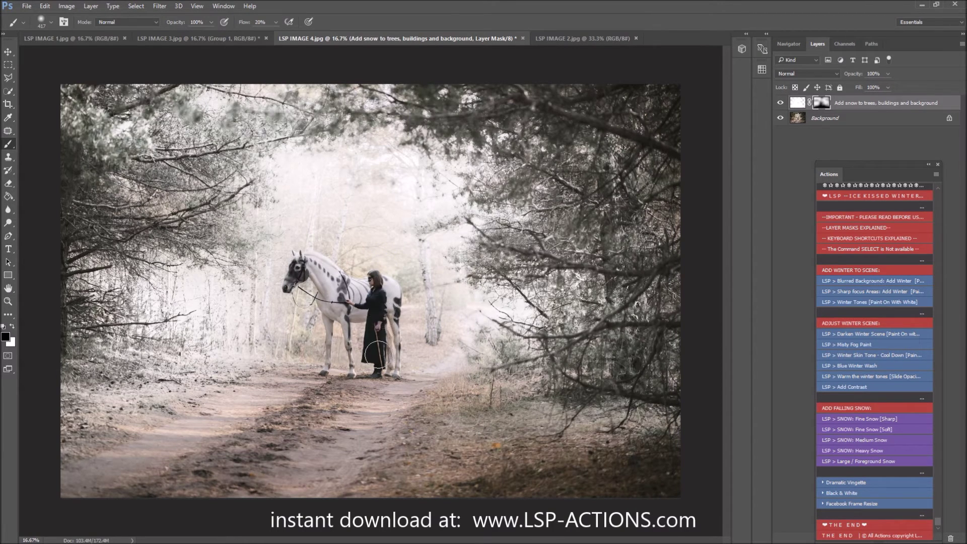
# Step: Paint more snow over the forest ground and path with a white 1102 px brush, and compare the scene with and without the snow layer
pyautogui.press('x')
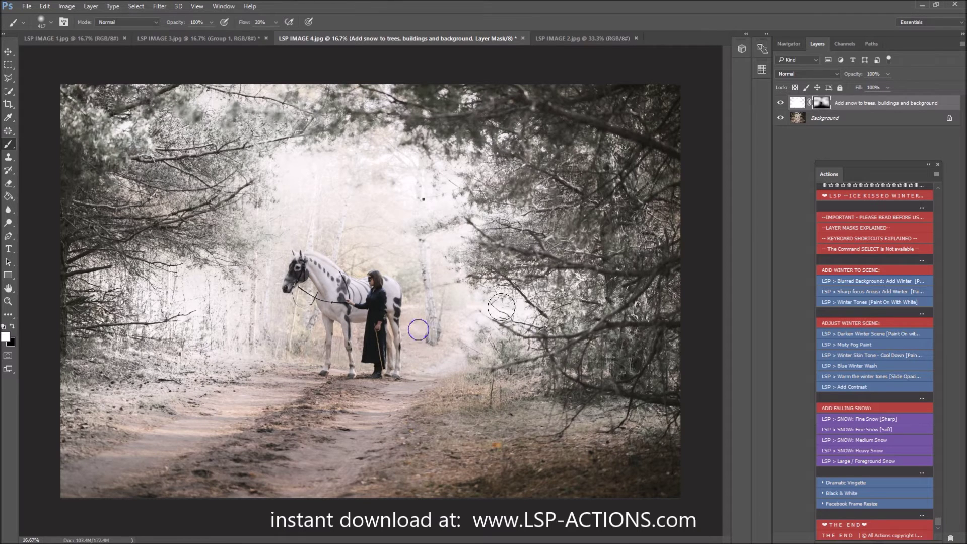
pyautogui.rightClick(418, 330)
pyautogui.click(531, 226)
pyautogui.click(655, 391)
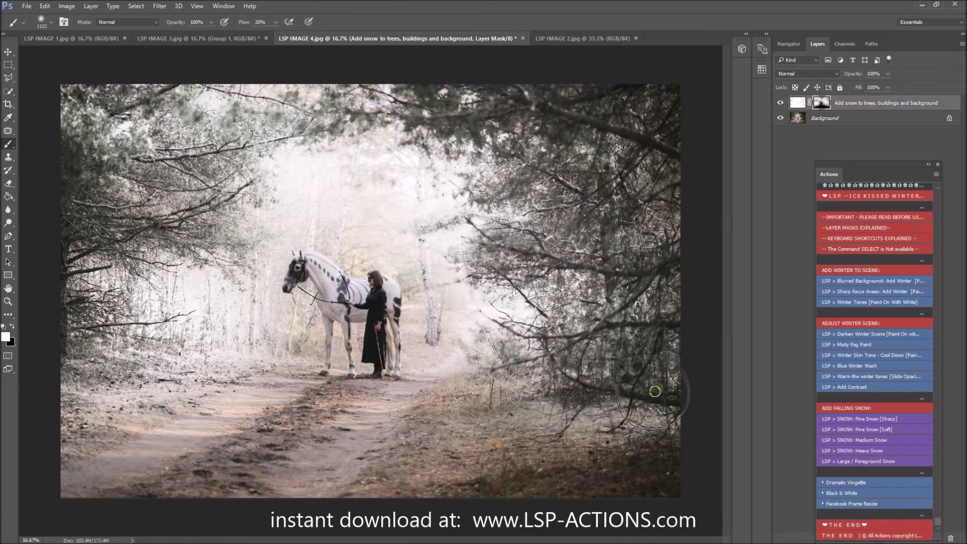
pyautogui.moveTo(655, 391)
pyautogui.mouseDown()
pyautogui.moveTo(594, 373)
pyautogui.moveTo(503, 410)
pyautogui.moveTo(702, 395)
pyautogui.moveTo(433, 403)
pyautogui.moveTo(504, 398)
pyautogui.mouseUp()
pyautogui.moveTo(652, 463)
pyautogui.mouseDown()
pyautogui.moveTo(500, 479)
pyautogui.moveTo(557, 489)
pyautogui.moveTo(505, 488)
pyautogui.moveTo(657, 458)
pyautogui.moveTo(657, 488)
pyautogui.moveTo(667, 462)
pyautogui.moveTo(624, 474)
pyautogui.mouseUp()
pyautogui.moveTo(295, 459)
pyautogui.mouseDown()
pyautogui.moveTo(277, 451)
pyautogui.moveTo(216, 464)
pyautogui.moveTo(194, 475)
pyautogui.moveTo(201, 482)
pyautogui.moveTo(52, 457)
pyautogui.moveTo(23, 337)
pyautogui.moveTo(84, 236)
pyautogui.moveTo(611, 137)
pyautogui.mouseUp()
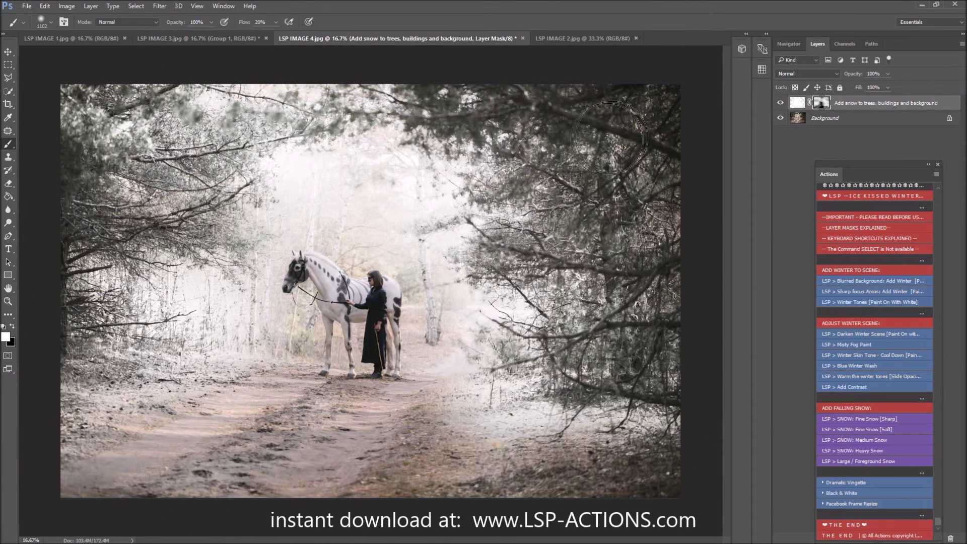
pyautogui.click(780, 102)
pyautogui.click(780, 104)
# Step: Play the LSP > Winter Tones action and paint the cool tones in white over the remaining warm areas of the forest scene
pyautogui.moveTo(855, 167); pyautogui.dragTo(625, 106)
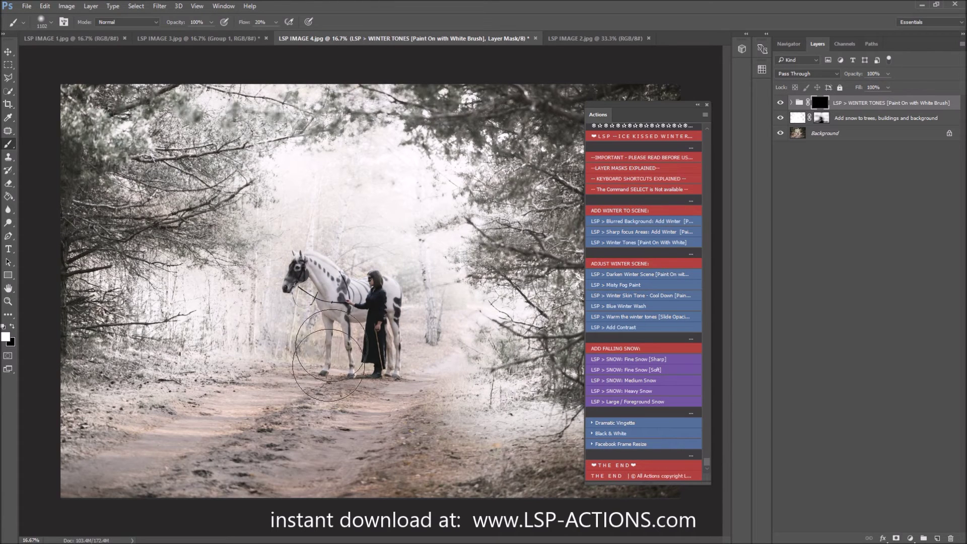
pyautogui.moveTo(472, 371)
pyautogui.mouseDown()
pyautogui.moveTo(390, 443)
pyautogui.moveTo(522, 459)
pyautogui.moveTo(536, 471)
pyautogui.moveTo(316, 397)
pyautogui.moveTo(432, 405)
pyautogui.moveTo(190, 384)
pyautogui.moveTo(129, 270)
pyautogui.moveTo(295, 315)
pyautogui.moveTo(350, 236)
pyautogui.moveTo(463, 219)
pyautogui.moveTo(518, 227)
pyautogui.mouseUp()
# Step: Play the LSP > SNOW: Heavy Snow action and paint falling snow across the scene in white with a larger brush, raising the flow to 92%
pyautogui.click(648, 391)
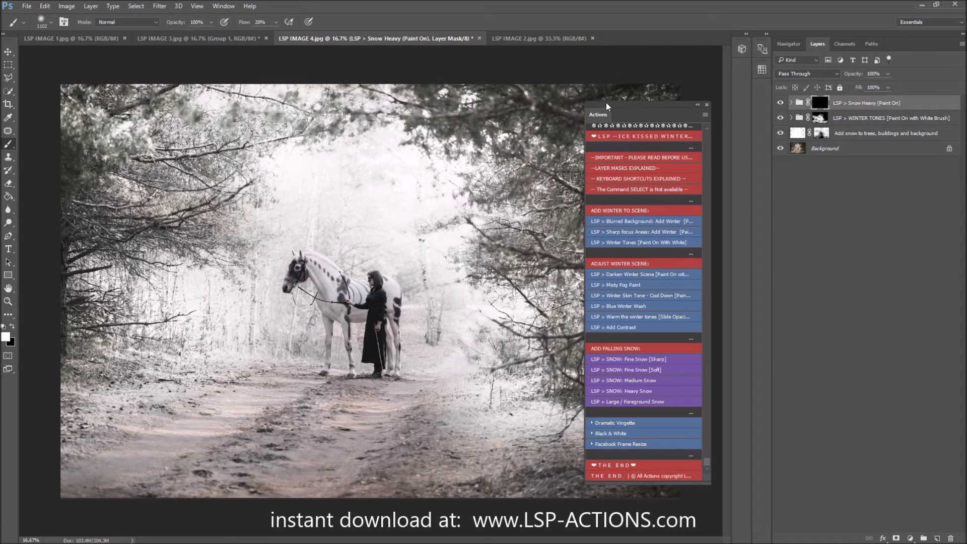
pyautogui.moveTo(607, 107); pyautogui.dragTo(832, 166)
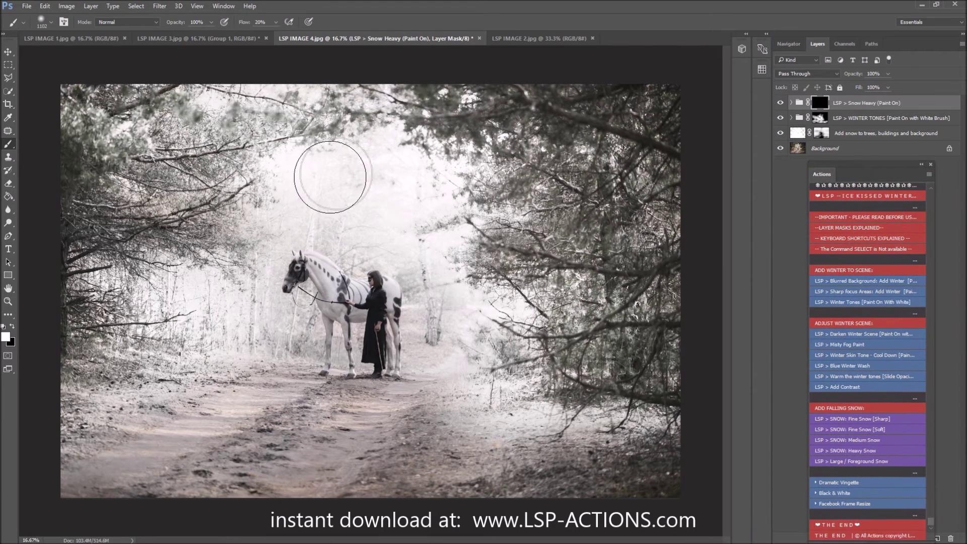
pyautogui.rightClick(408, 204)
pyautogui.moveTo(511, 224); pyautogui.dragTo(512, 224)
pyautogui.moveTo(561, 123)
pyautogui.mouseDown()
pyautogui.moveTo(324, 201)
pyautogui.moveTo(622, 249)
pyautogui.moveTo(638, 426)
pyautogui.moveTo(569, 322)
pyautogui.moveTo(474, 227)
pyautogui.moveTo(389, 251)
pyautogui.moveTo(398, 196)
pyautogui.mouseUp()
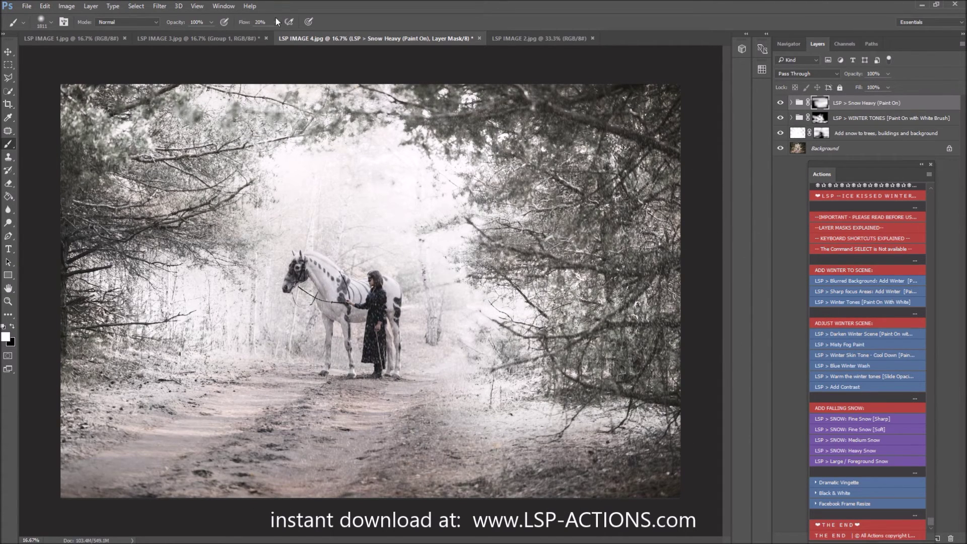
pyautogui.moveTo(275, 22)
pyautogui.mouseDown()
pyautogui.moveTo(276, 31)
pyautogui.moveTo(309, 38)
pyautogui.mouseUp()
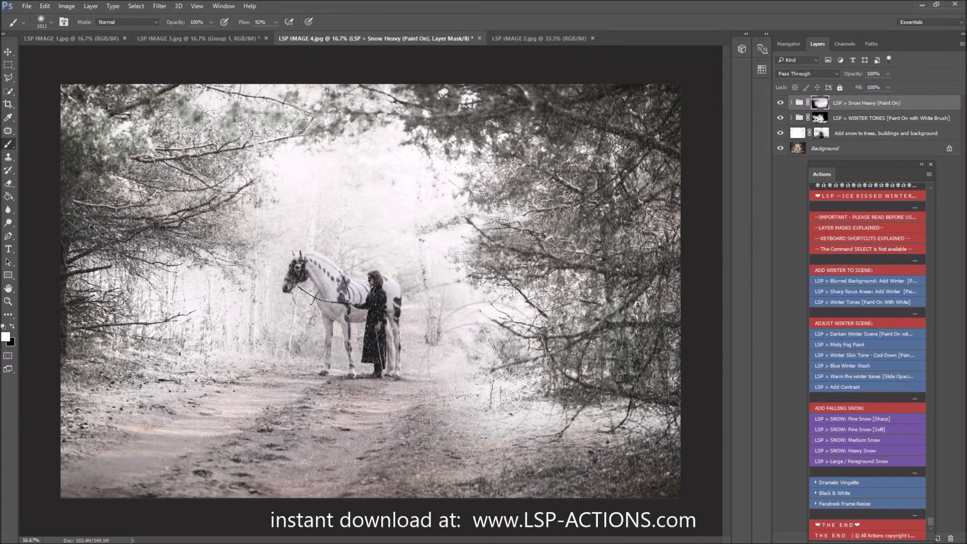
# Step: Mask the heavy snow off the woman and horse with a smaller black brush at 92% flow
pyautogui.rightClick(296, 317)
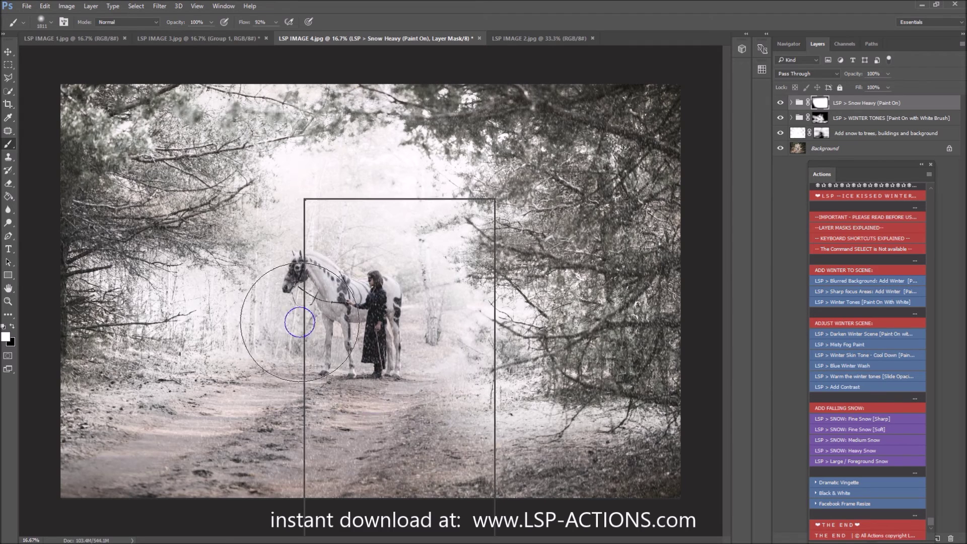
pyautogui.moveTo(413, 225); pyautogui.dragTo(408, 224)
pyautogui.click(11, 326)
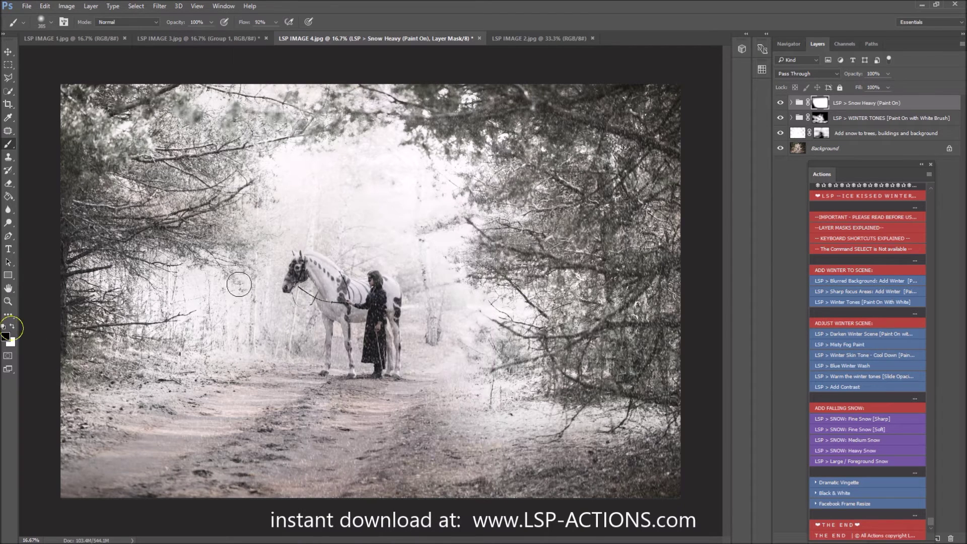
pyautogui.moveTo(356, 283)
pyautogui.mouseDown()
pyautogui.moveTo(372, 289)
pyautogui.moveTo(306, 278)
pyautogui.moveTo(403, 299)
pyautogui.mouseUp()
# Step: Play the LSP > Large / Foreground Snow action and paint large flakes over the trees and foreground with a white 464 px brush
pyautogui.moveTo(851, 165); pyautogui.dragTo(523, 77)
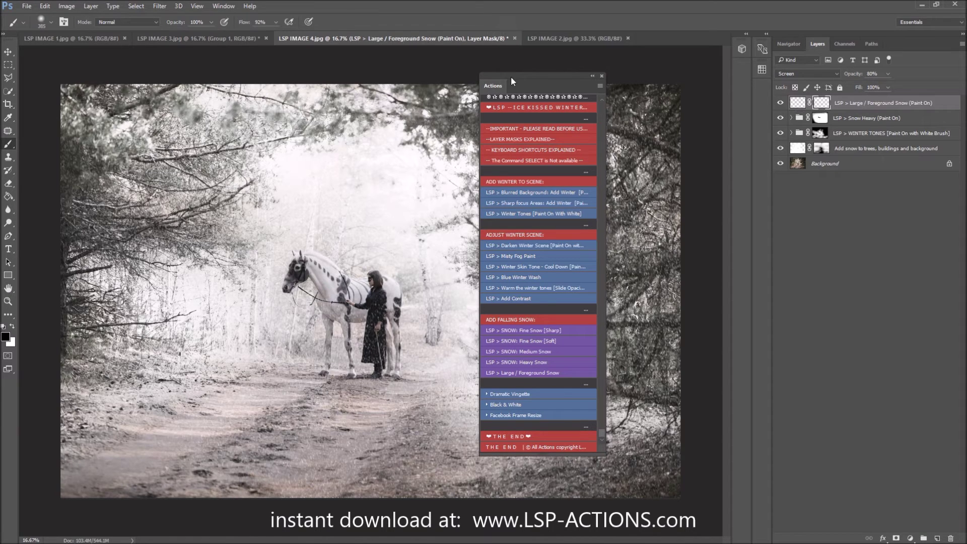
pyautogui.moveTo(513, 76); pyautogui.dragTo(823, 193)
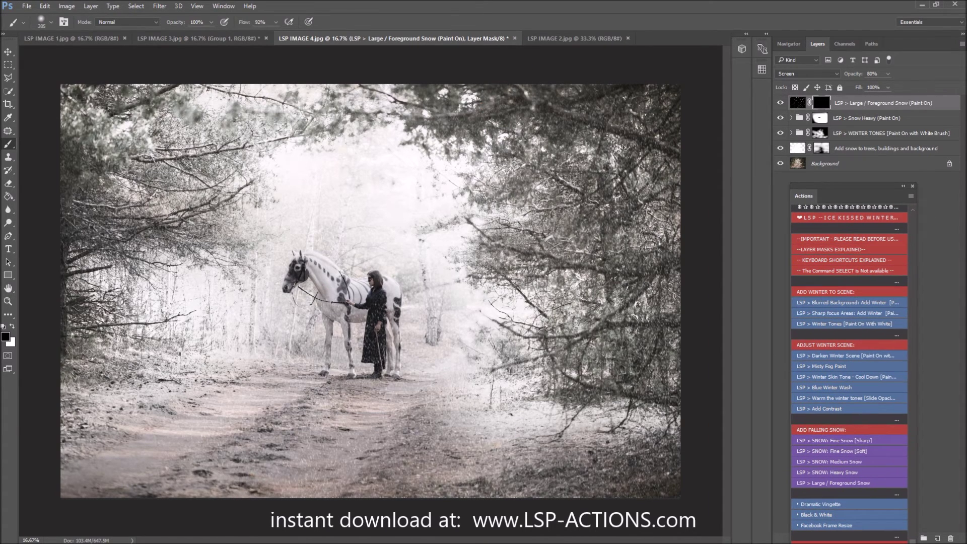
pyautogui.click(12, 327)
pyautogui.rightClick(530, 252)
pyautogui.moveTo(539, 227); pyautogui.dragTo(541, 225)
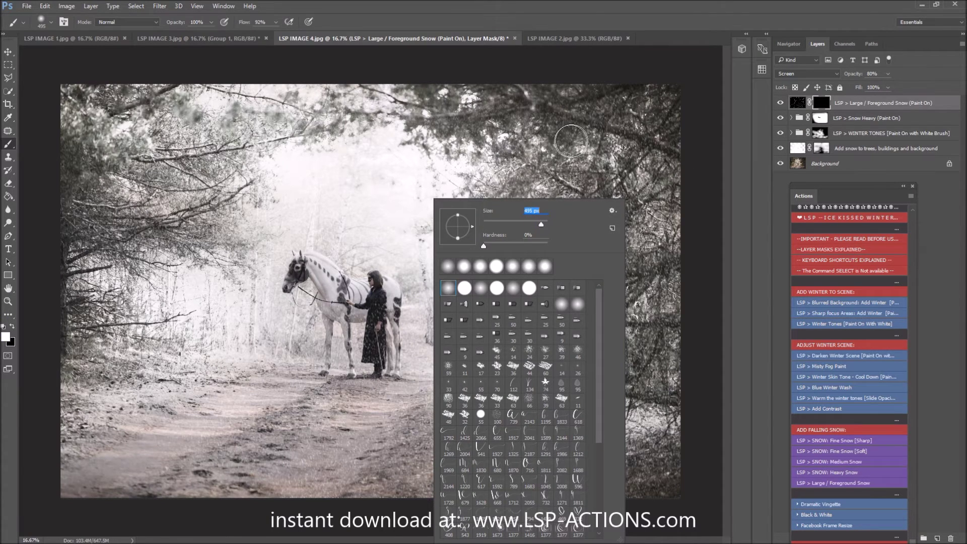
pyautogui.rightClick(575, 146)
pyautogui.moveTo(562, 125)
pyautogui.mouseDown()
pyautogui.moveTo(667, 104)
pyautogui.moveTo(573, 114)
pyautogui.moveTo(510, 184)
pyautogui.moveTo(616, 336)
pyautogui.moveTo(544, 398)
pyautogui.moveTo(742, 439)
pyautogui.moveTo(488, 444)
pyautogui.mouseUp()
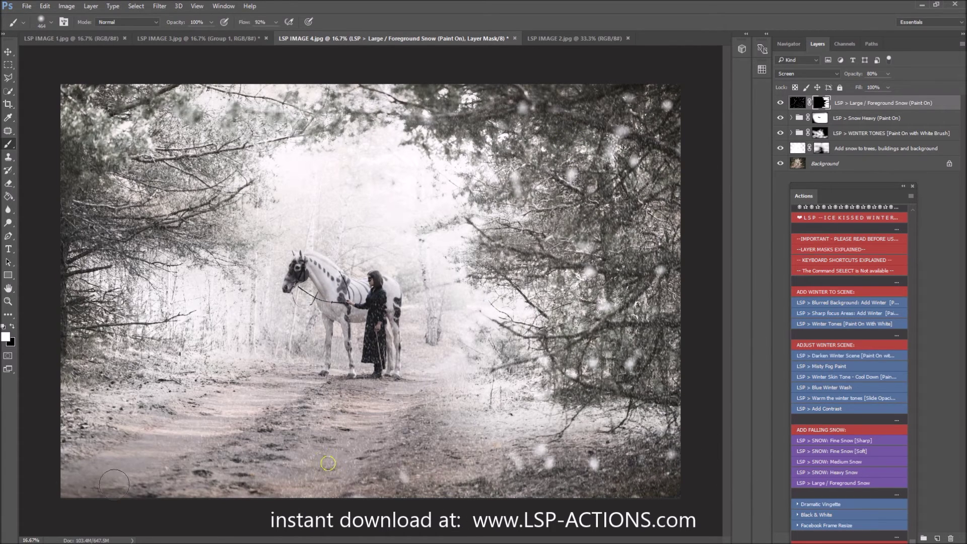
pyautogui.moveTo(328, 462); pyautogui.dragTo(3, 403)
pyautogui.moveTo(316, 179)
pyautogui.mouseDown()
pyautogui.moveTo(38, 119)
pyautogui.moveTo(290, 114)
pyautogui.mouseUp()
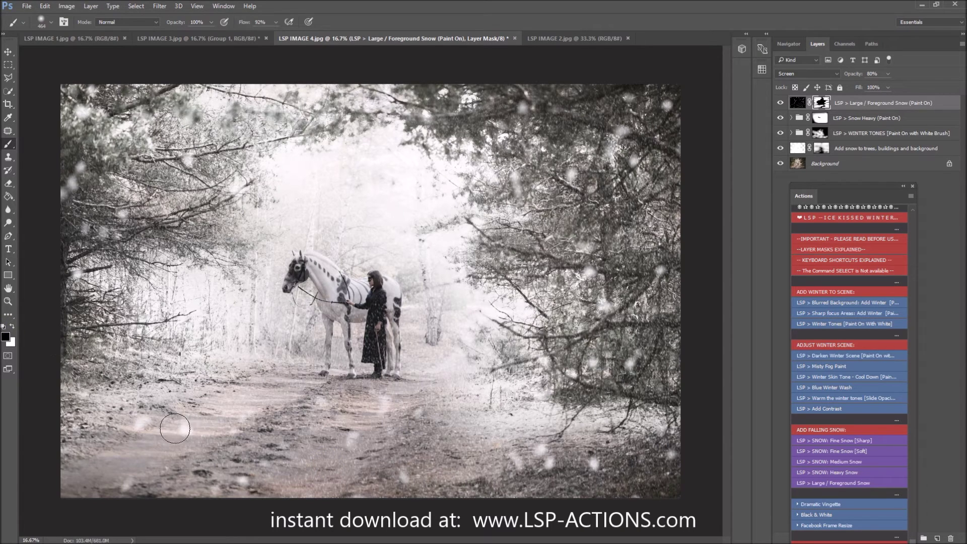
# Step: Mask unwanted large flakes off the dirt path and ground in black, and lower the foreground snow layer's opacity to 57%
pyautogui.moveTo(175, 429); pyautogui.dragTo(205, 419)
pyautogui.moveTo(331, 421)
pyautogui.mouseDown()
pyautogui.moveTo(350, 451)
pyautogui.moveTo(328, 457)
pyautogui.mouseUp()
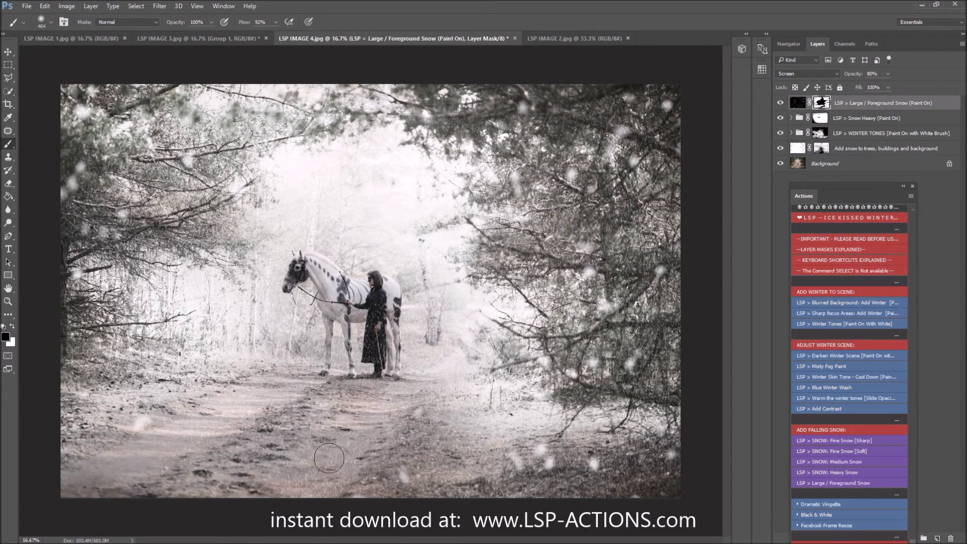
pyautogui.moveTo(539, 448); pyautogui.dragTo(564, 459)
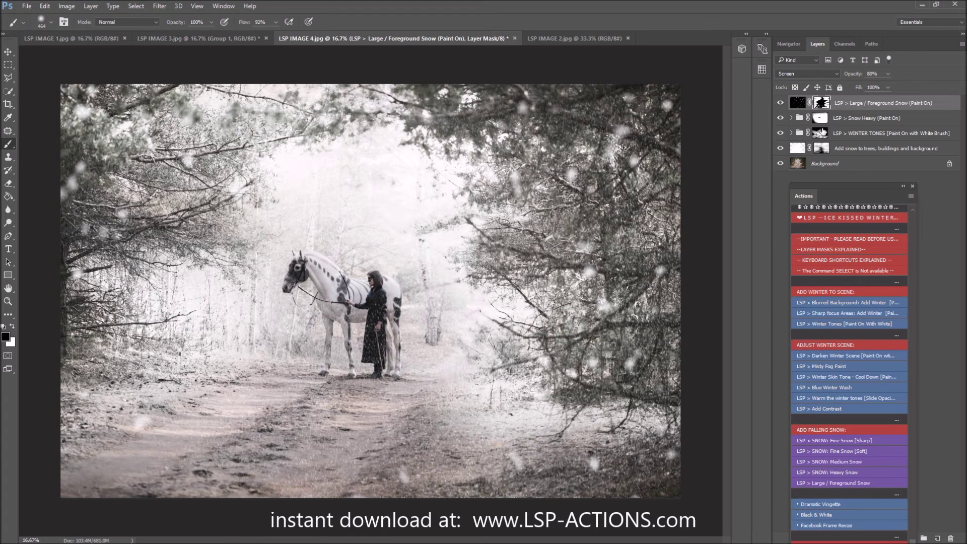
pyautogui.moveTo(885, 87); pyautogui.dragTo(875, 85)
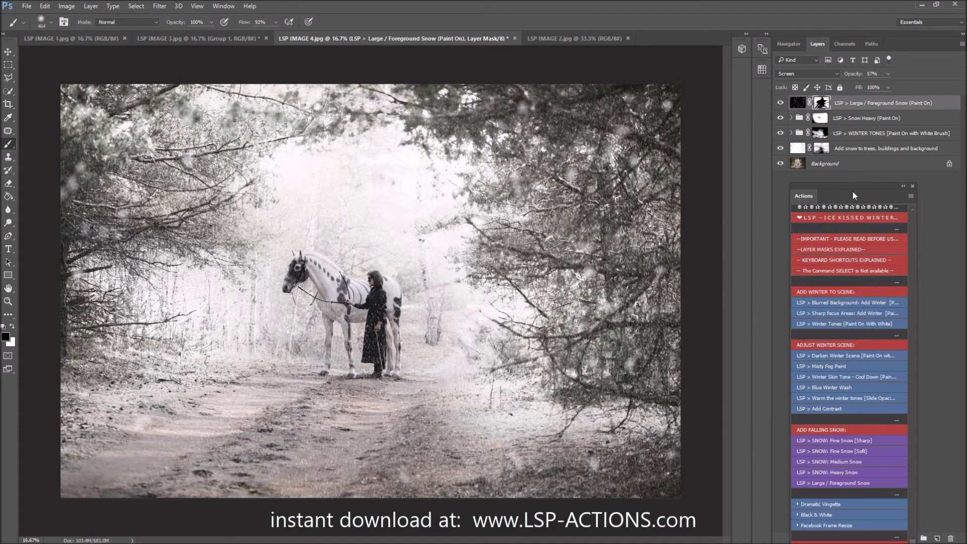
# Step: Play the LSP > Blue Winter Wash action and set its layer opacity to 18%
pyautogui.moveTo(864, 188); pyautogui.dragTo(575, 103)
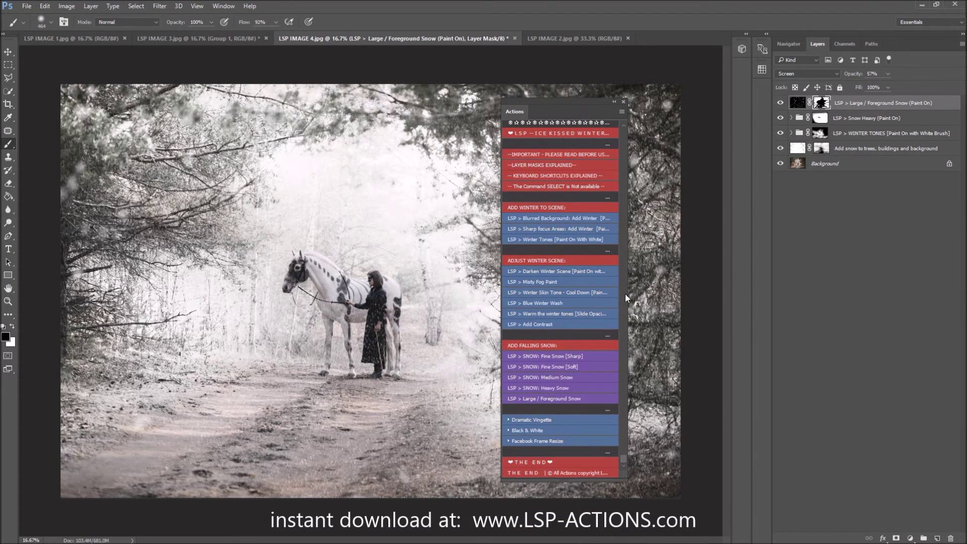
pyautogui.click(555, 306)
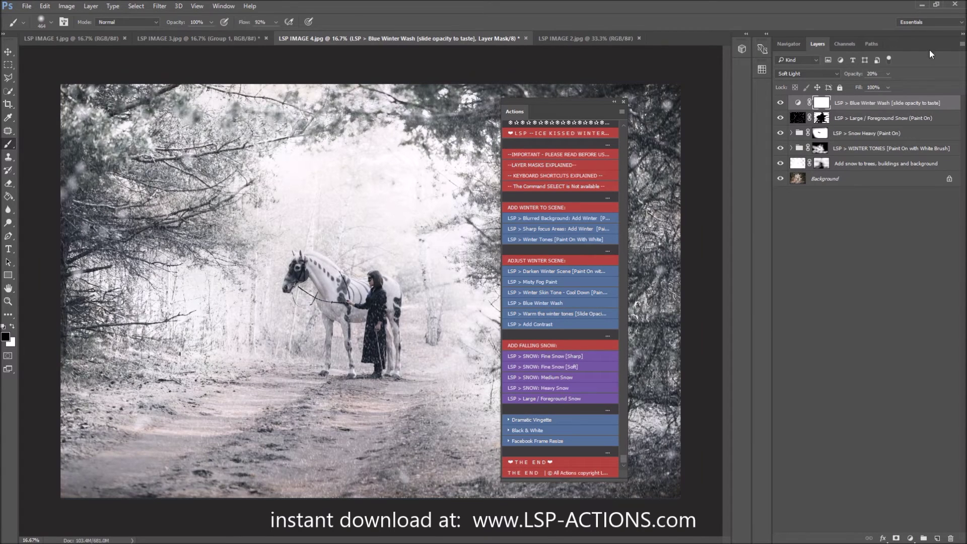
pyautogui.click(887, 73)
pyautogui.moveTo(886, 86); pyautogui.dragTo(876, 87)
# Step: Group all the winter layers above the Background, from Blue Winter Wash to the added snow layer
pyautogui.moveTo(587, 101); pyautogui.dragTo(721, 109)
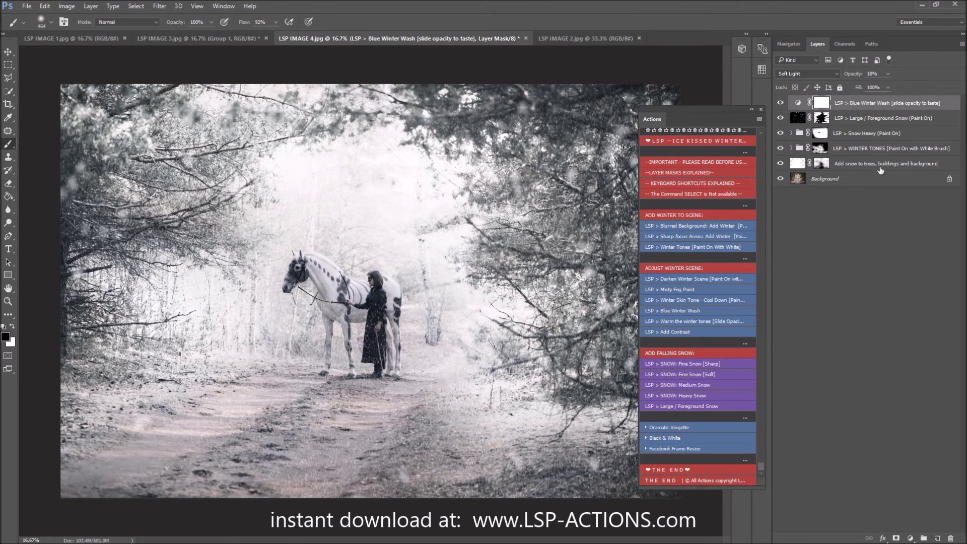
pyautogui.keyDown('shift'); pyautogui.click(875, 163); pyautogui.keyUp('shift')
pyautogui.moveTo(833, 166); pyautogui.dragTo(923, 537)
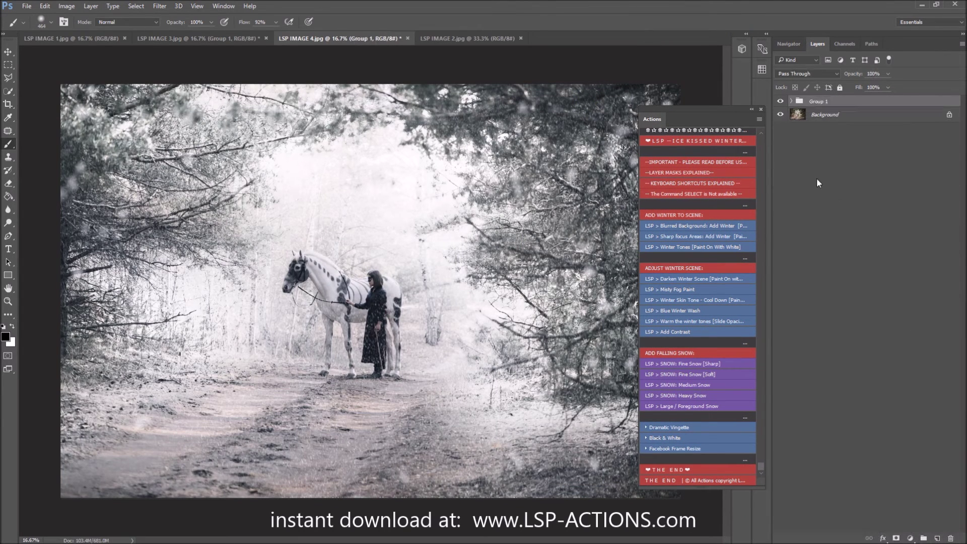
# Step: Hide and show the forest scene's winter layer group twice for a before-and-after comparison
pyautogui.click(781, 102)
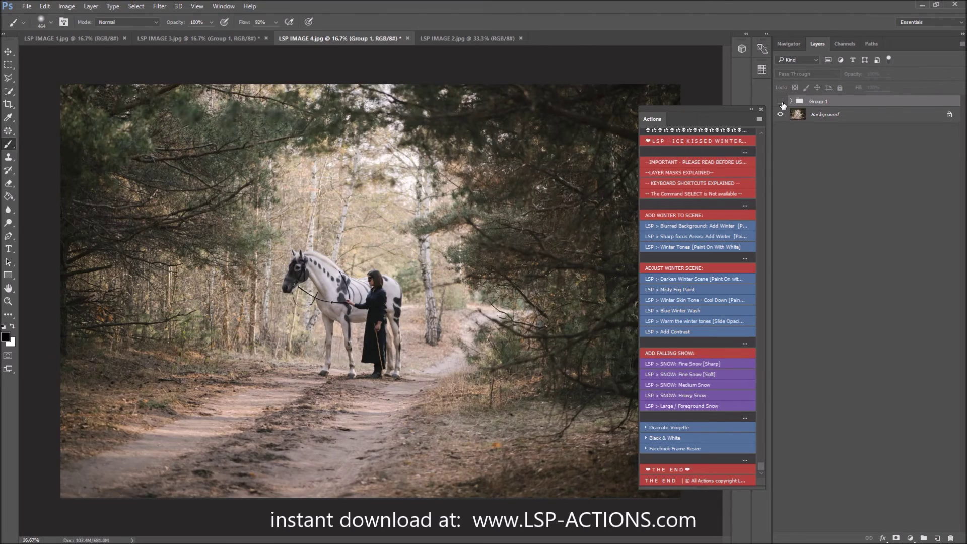
pyautogui.click(781, 102)
pyautogui.click(780, 102)
pyautogui.click(780, 102)
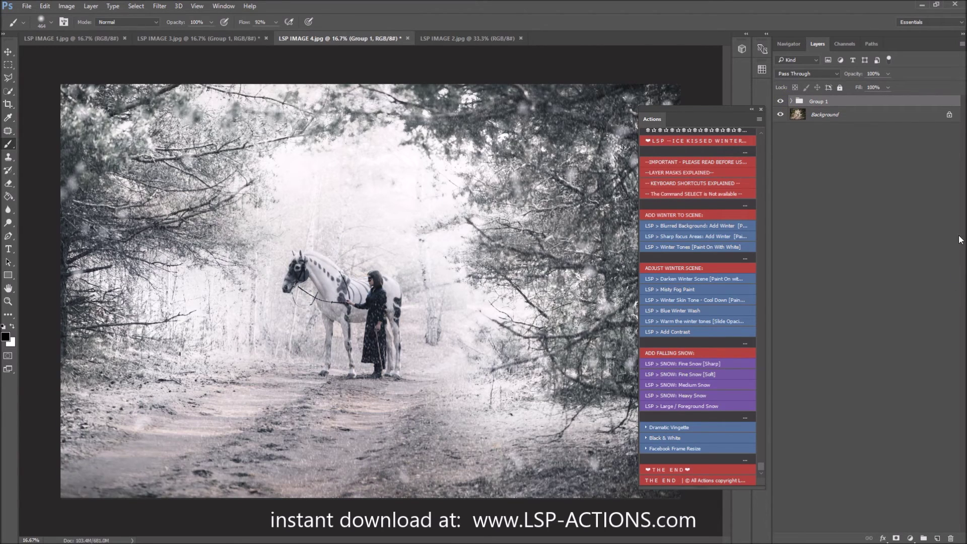
# Step: In LSP IMAGE 1.jpg, play the LSP > Blurred Background: Add Winter action and paint it over the background with a white 1102 px brush at 20% flow
pyautogui.click(111, 38)
pyautogui.moveTo(669, 112); pyautogui.dragTo(798, 141)
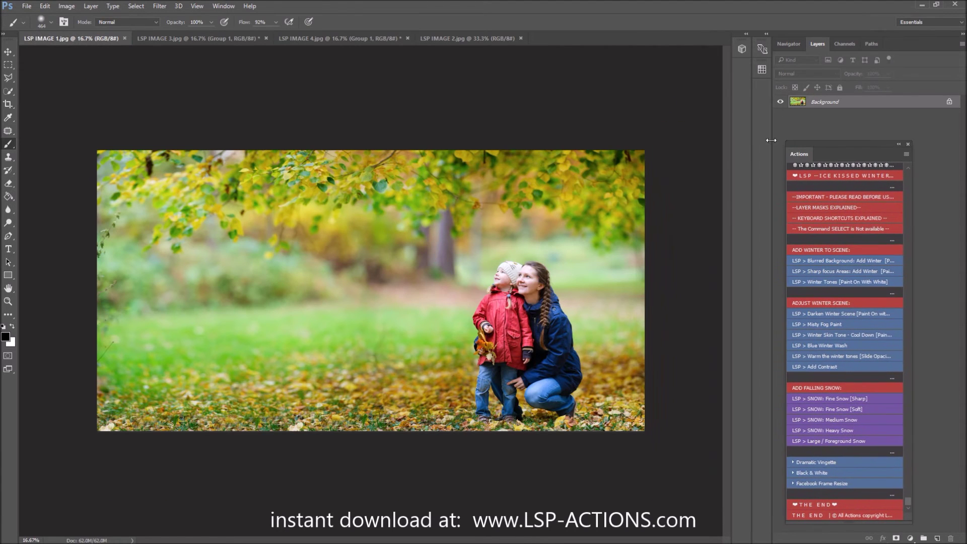
pyautogui.moveTo(861, 146); pyautogui.dragTo(838, 131)
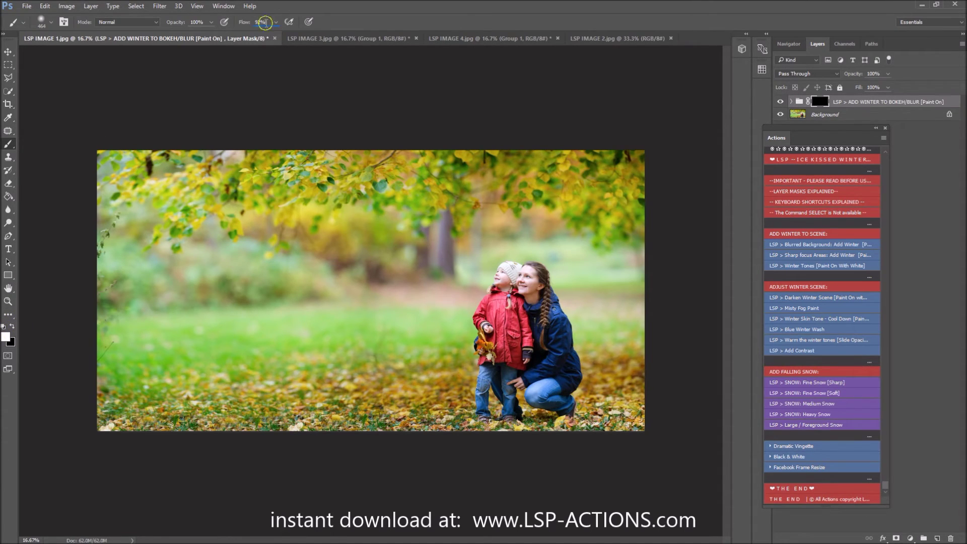
pyautogui.rightClick(324, 201)
pyautogui.press('Return')
pyautogui.moveTo(368, 191)
pyautogui.mouseDown()
pyautogui.moveTo(463, 148)
pyautogui.moveTo(189, 270)
pyautogui.moveTo(388, 276)
pyautogui.moveTo(477, 223)
pyautogui.moveTo(669, 172)
pyautogui.moveTo(281, 127)
pyautogui.moveTo(63, 292)
pyautogui.moveTo(183, 382)
pyautogui.moveTo(378, 345)
pyautogui.moveTo(442, 307)
pyautogui.moveTo(378, 313)
pyautogui.moveTo(441, 313)
pyautogui.moveTo(420, 383)
pyautogui.moveTo(471, 438)
pyautogui.moveTo(496, 440)
pyautogui.moveTo(516, 347)
pyautogui.moveTo(505, 425)
pyautogui.moveTo(650, 385)
pyautogui.moveTo(613, 315)
pyautogui.moveTo(641, 421)
pyautogui.moveTo(648, 173)
pyautogui.mouseUp()
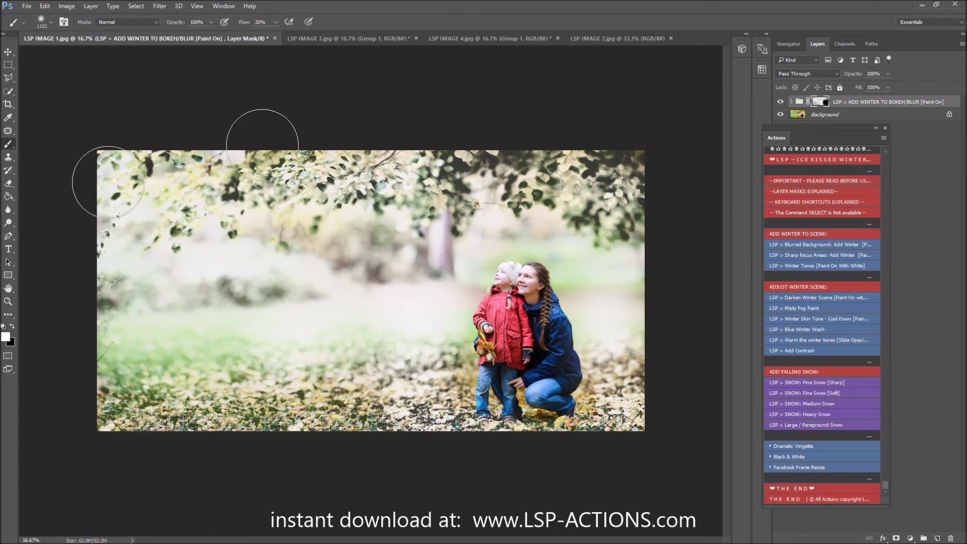
pyautogui.moveTo(108, 183)
pyautogui.mouseDown()
pyautogui.moveTo(130, 162)
pyautogui.moveTo(265, 345)
pyautogui.moveTo(162, 464)
pyautogui.moveTo(362, 387)
pyautogui.mouseUp()
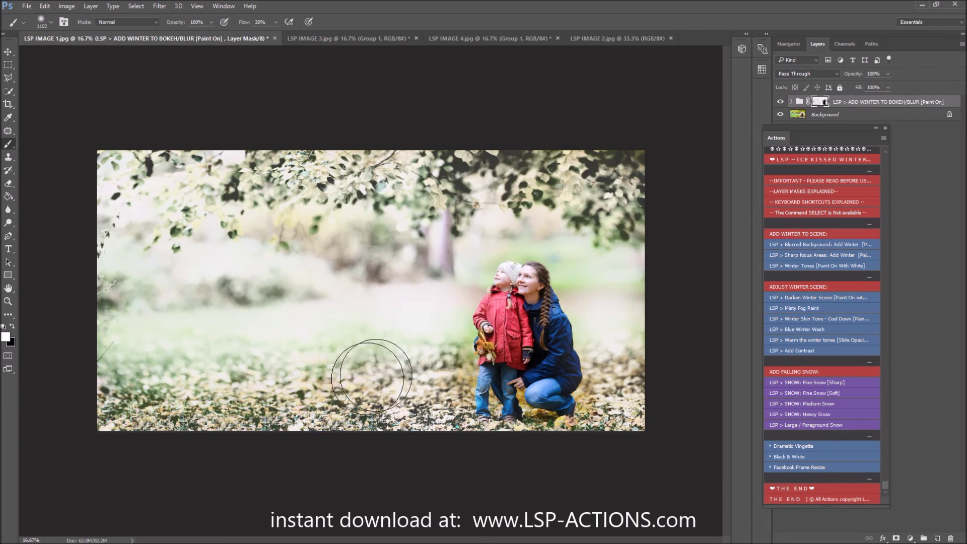
# Step: Paint the winter effect closely around the mother and child with a 291 px white brush
pyautogui.rightClick(397, 388)
pyautogui.press('Return')
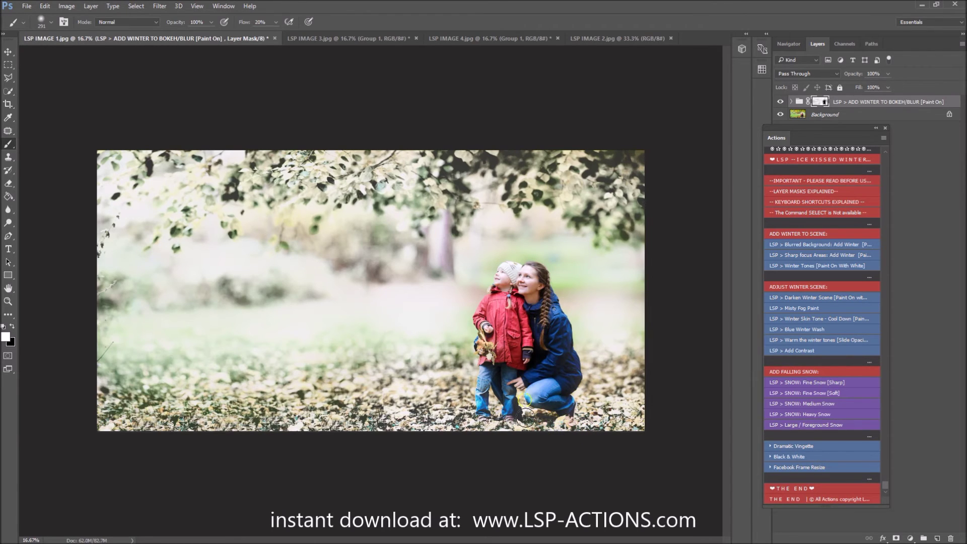
pyautogui.moveTo(850, 149); pyautogui.dragTo(831, 167)
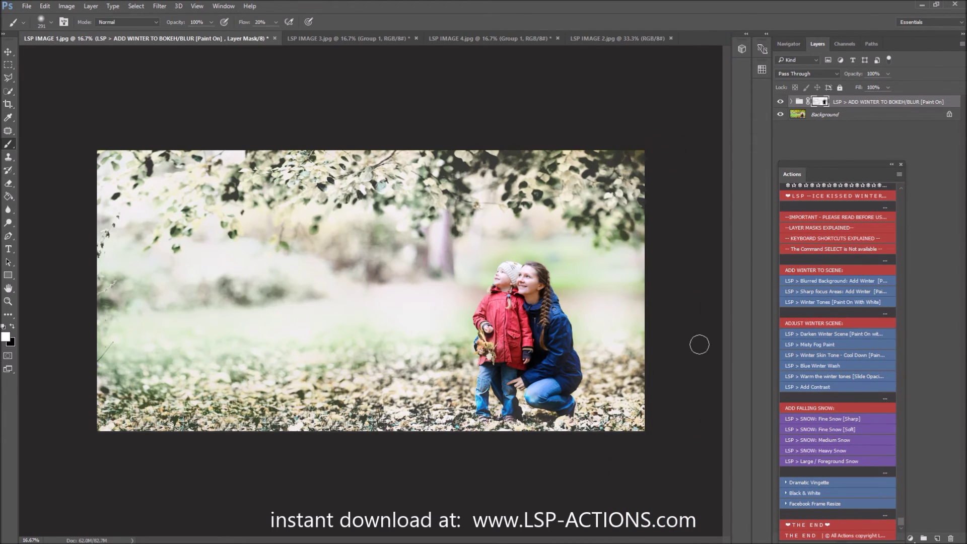
# Step: Play the LSP > Winter Tones action and paint the tones over the park scene in white with 511 px and 2520 px brushes
pyautogui.moveTo(839, 164); pyautogui.dragTo(845, 146)
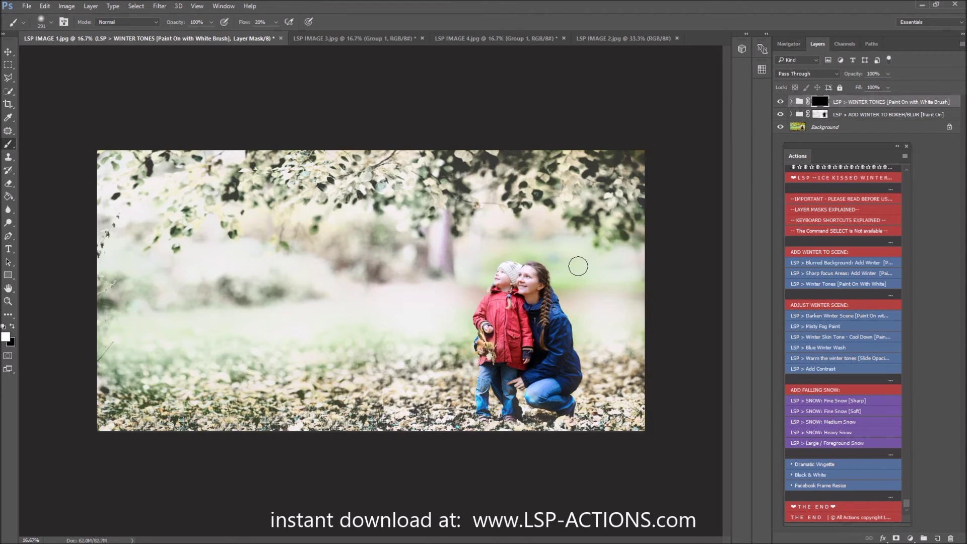
pyautogui.rightClick(697, 229)
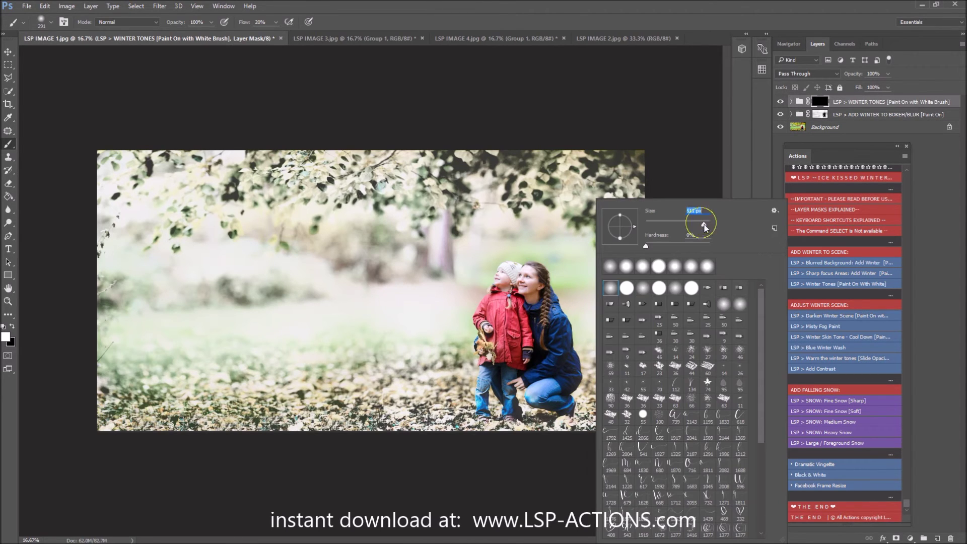
pyautogui.press('Return')
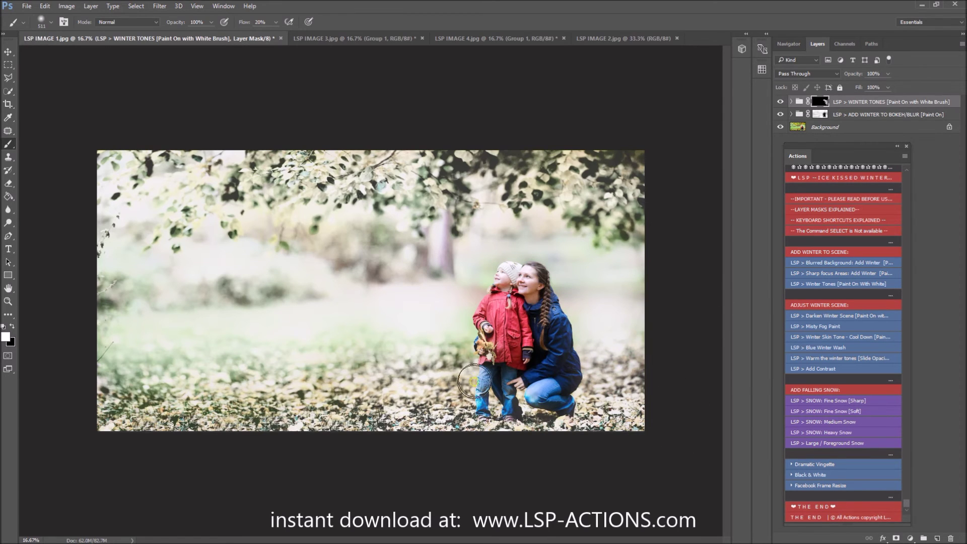
pyautogui.moveTo(464, 325)
pyautogui.mouseDown()
pyautogui.moveTo(442, 298)
pyautogui.moveTo(465, 291)
pyautogui.moveTo(387, 357)
pyautogui.moveTo(230, 355)
pyautogui.moveTo(255, 396)
pyautogui.moveTo(309, 401)
pyautogui.moveTo(317, 255)
pyautogui.moveTo(303, 300)
pyautogui.mouseUp()
pyautogui.rightClick(328, 329)
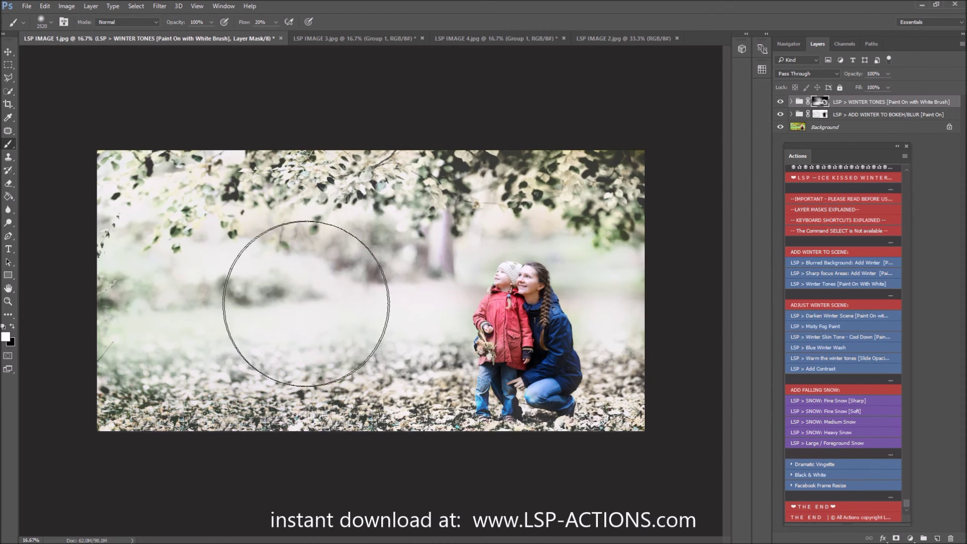
pyautogui.moveTo(686, 306)
pyautogui.mouseDown()
pyautogui.moveTo(678, 285)
pyautogui.moveTo(530, 237)
pyautogui.mouseUp()
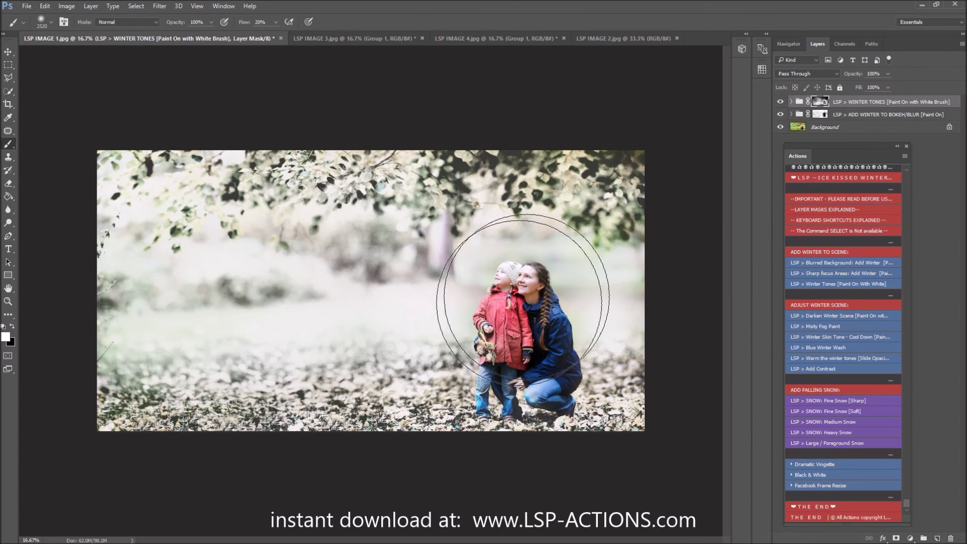
# Step: Play the LSP > Misty Fog Paint action and paint the fog over the foliage and leafy ground with a white 2520 px brush at 20% flow
pyautogui.rightClick(568, 258)
pyautogui.click(854, 149)
pyautogui.moveTo(817, 155)
pyautogui.mouseDown()
pyautogui.moveTo(826, 162)
pyautogui.moveTo(828, 145)
pyautogui.mouseUp()
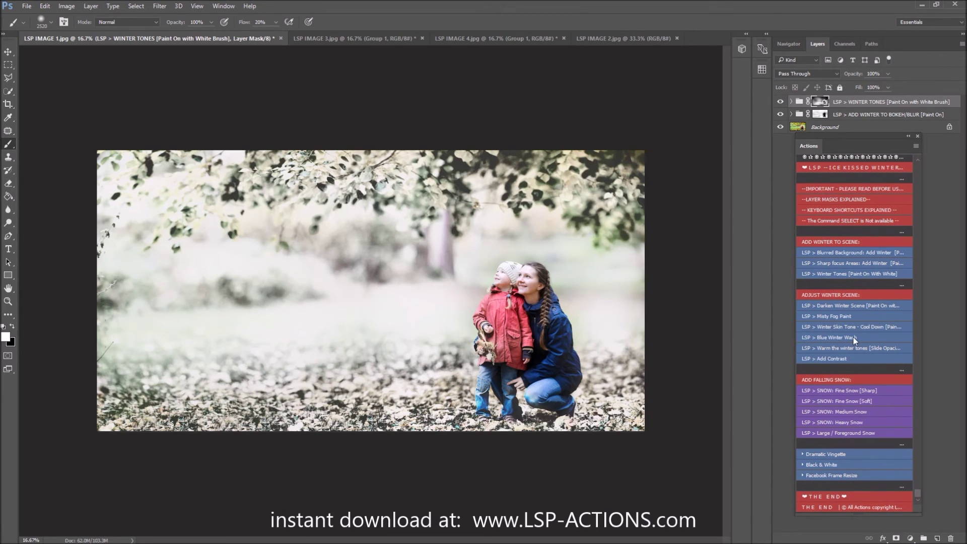
pyautogui.press('F2')
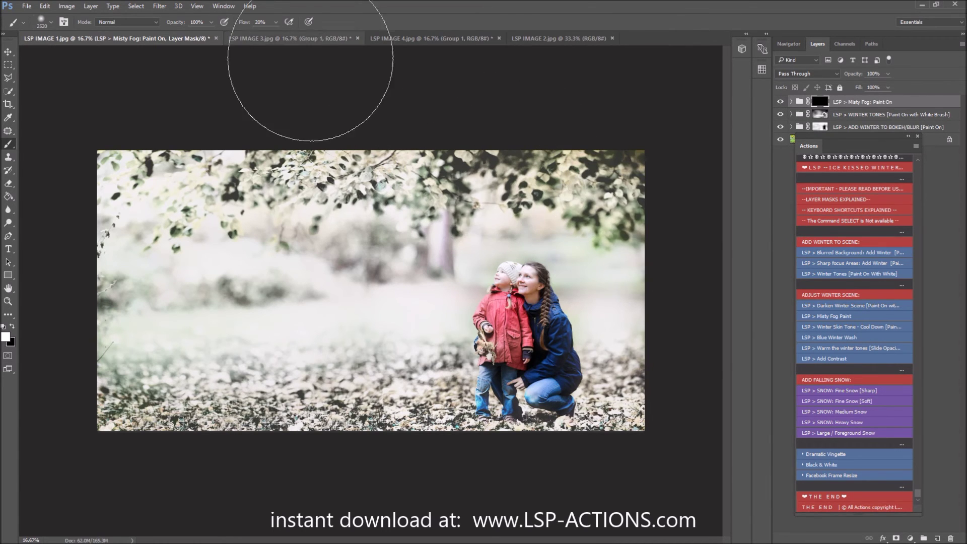
pyautogui.click(538, 185)
pyautogui.moveTo(658, 185)
pyautogui.mouseDown()
pyautogui.moveTo(635, 188)
pyautogui.moveTo(666, 343)
pyautogui.moveTo(645, 435)
pyautogui.moveTo(585, 423)
pyautogui.moveTo(486, 476)
pyautogui.moveTo(408, 469)
pyautogui.moveTo(547, 479)
pyautogui.moveTo(421, 444)
pyautogui.moveTo(389, 470)
pyautogui.moveTo(226, 483)
pyautogui.moveTo(248, 435)
pyautogui.moveTo(223, 414)
pyautogui.moveTo(162, 444)
pyautogui.moveTo(259, 345)
pyautogui.moveTo(408, 289)
pyautogui.moveTo(377, 290)
pyautogui.moveTo(407, 244)
pyautogui.moveTo(389, 208)
pyautogui.moveTo(302, 192)
pyautogui.moveTo(402, 210)
pyautogui.moveTo(290, 262)
pyautogui.moveTo(168, 258)
pyautogui.moveTo(197, 258)
pyautogui.moveTo(281, 329)
pyautogui.moveTo(312, 392)
pyautogui.mouseUp()
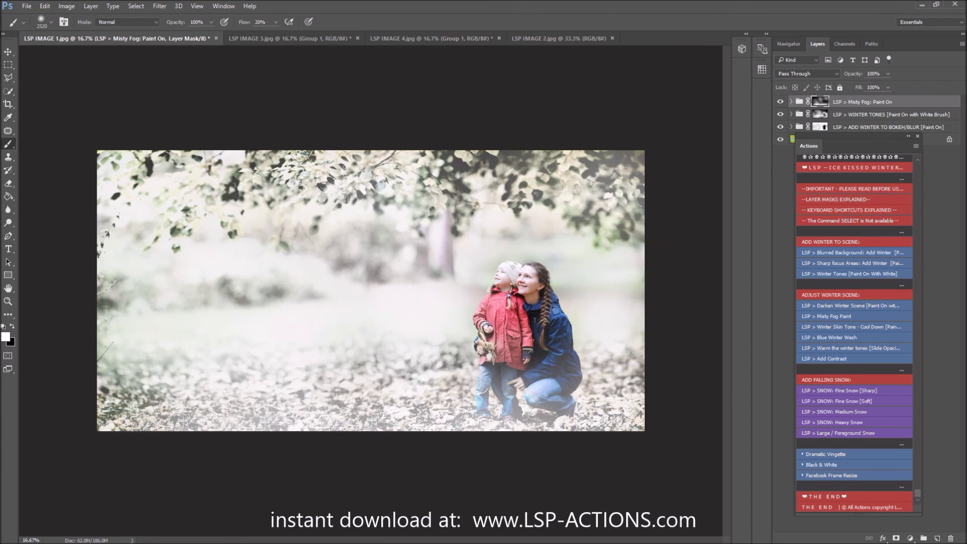
# Step: Play the LSP > SNOW: Fine Snow [Sharp] action and paint the snow over the park scene in white with 2520 px and 1102 px brushes
pyautogui.moveTo(860, 134); pyautogui.dragTo(735, 131)
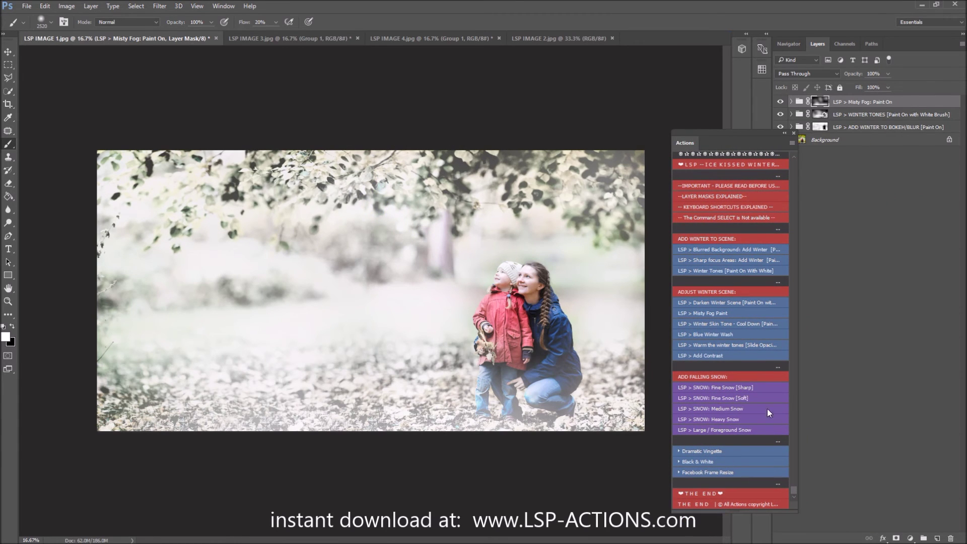
pyautogui.click(754, 388)
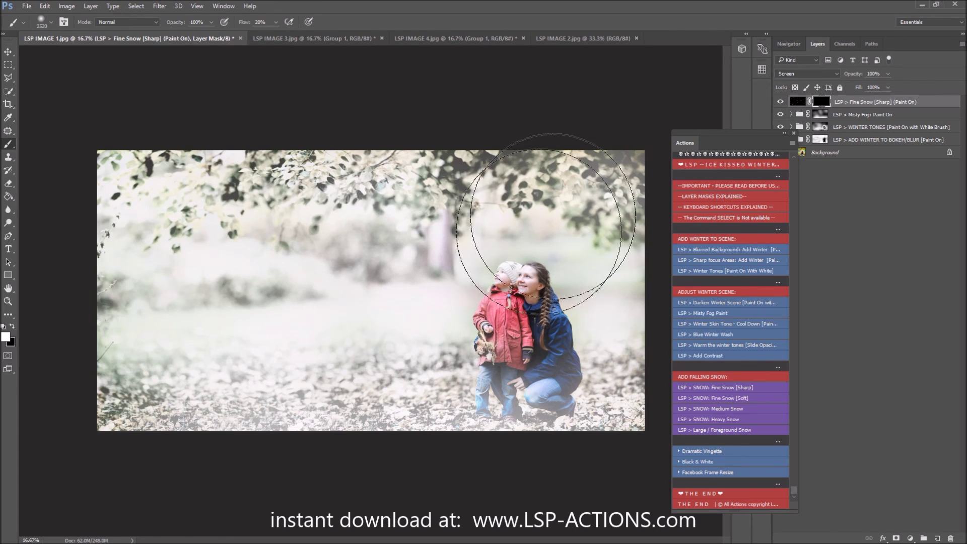
pyautogui.moveTo(390, 272)
pyautogui.mouseDown()
pyautogui.moveTo(192, 345)
pyautogui.moveTo(272, 374)
pyautogui.moveTo(405, 281)
pyautogui.moveTo(205, 311)
pyautogui.moveTo(360, 353)
pyautogui.moveTo(454, 400)
pyautogui.moveTo(482, 427)
pyautogui.moveTo(512, 408)
pyautogui.moveTo(594, 398)
pyautogui.moveTo(615, 357)
pyautogui.mouseUp()
pyautogui.rightClick(616, 358)
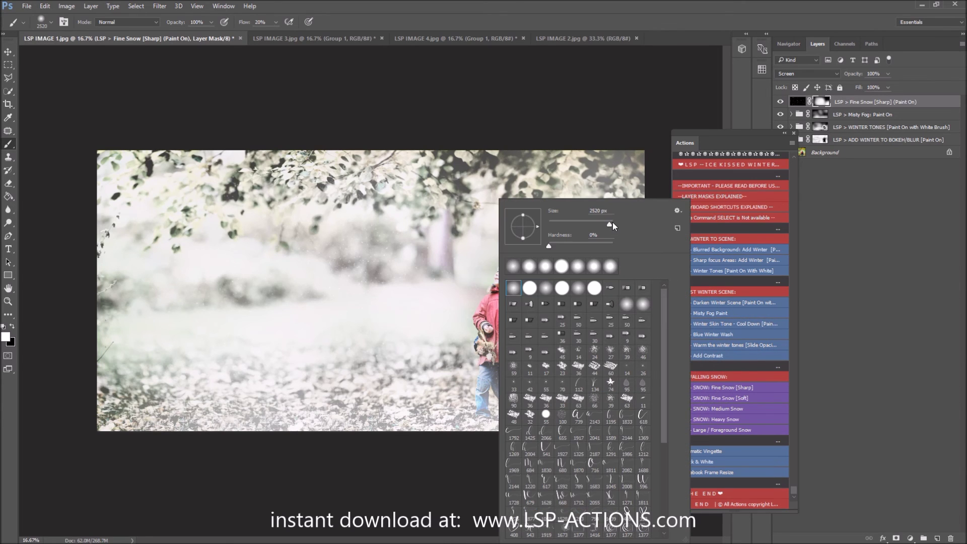
pyautogui.press('Return')
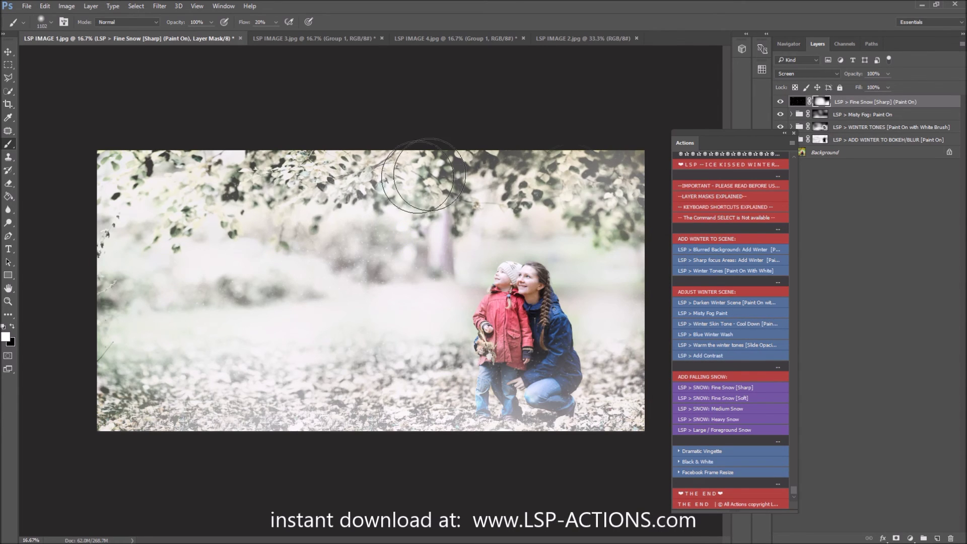
pyautogui.moveTo(183, 180)
pyautogui.mouseDown()
pyautogui.moveTo(203, 407)
pyautogui.moveTo(348, 383)
pyautogui.moveTo(434, 414)
pyautogui.moveTo(366, 223)
pyautogui.mouseUp()
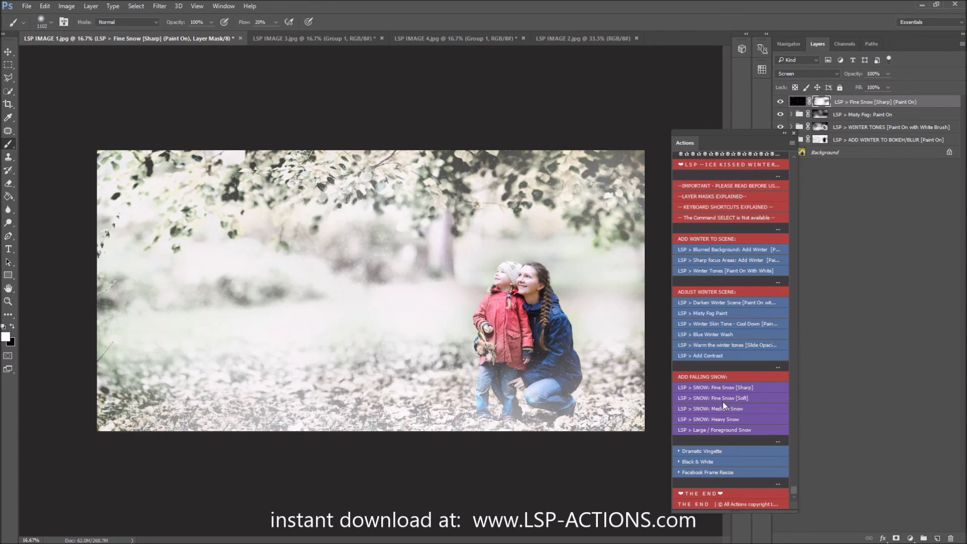
# Step: Play the LSP > SNOW: Medium Snow action and paint the snow across the park scene with a white 1102 px brush at 20% flow
pyautogui.click(753, 409)
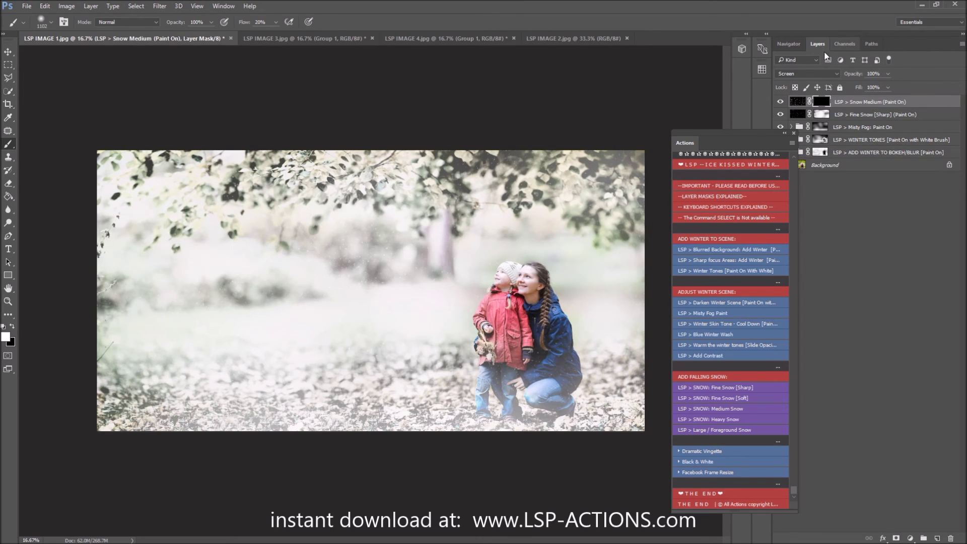
pyautogui.moveTo(411, 248)
pyautogui.mouseDown()
pyautogui.moveTo(407, 259)
pyautogui.moveTo(446, 254)
pyautogui.moveTo(306, 341)
pyautogui.moveTo(325, 247)
pyautogui.mouseUp()
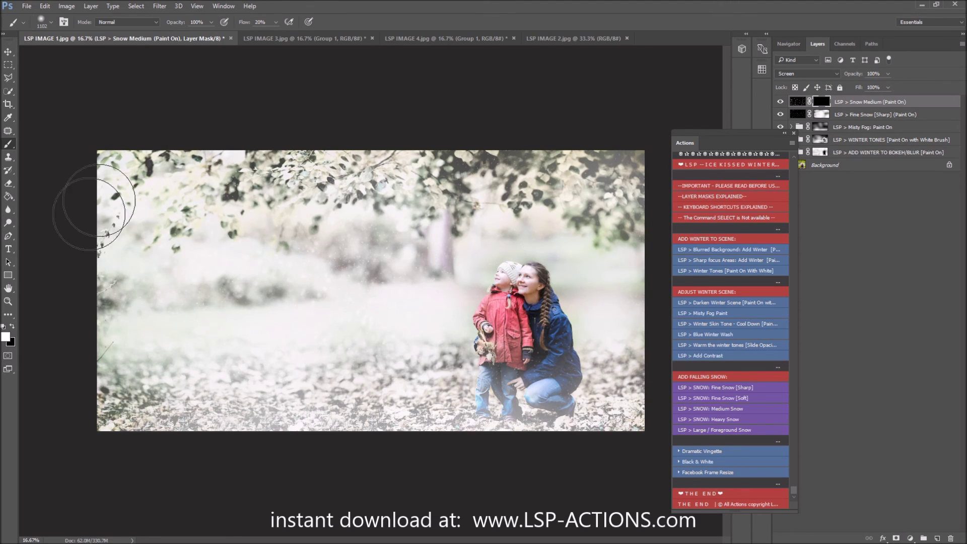
pyautogui.moveTo(644, 198)
pyautogui.mouseDown()
pyautogui.moveTo(579, 304)
pyautogui.moveTo(630, 385)
pyautogui.moveTo(481, 443)
pyautogui.moveTo(175, 394)
pyautogui.mouseUp()
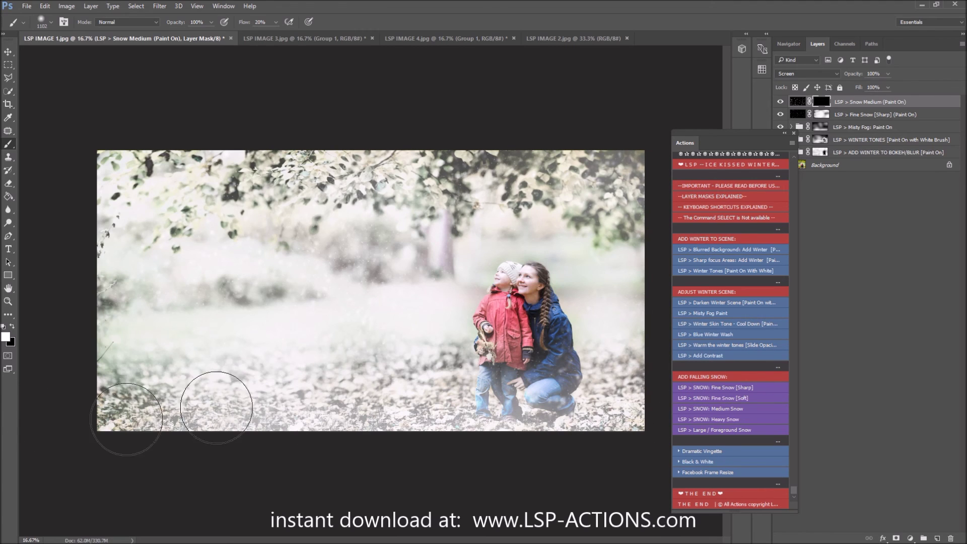
pyautogui.moveTo(177, 219)
pyautogui.mouseDown()
pyautogui.moveTo(83, 254)
pyautogui.moveTo(308, 235)
pyautogui.mouseUp()
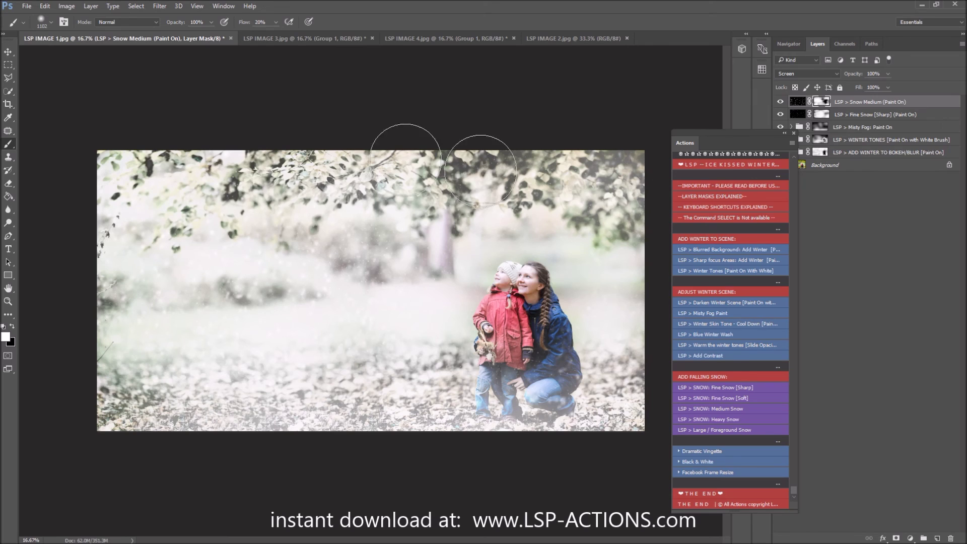
# Step: Play the LSP > SNOW: Heavy Snow action on the park scene
pyautogui.click(743, 420)
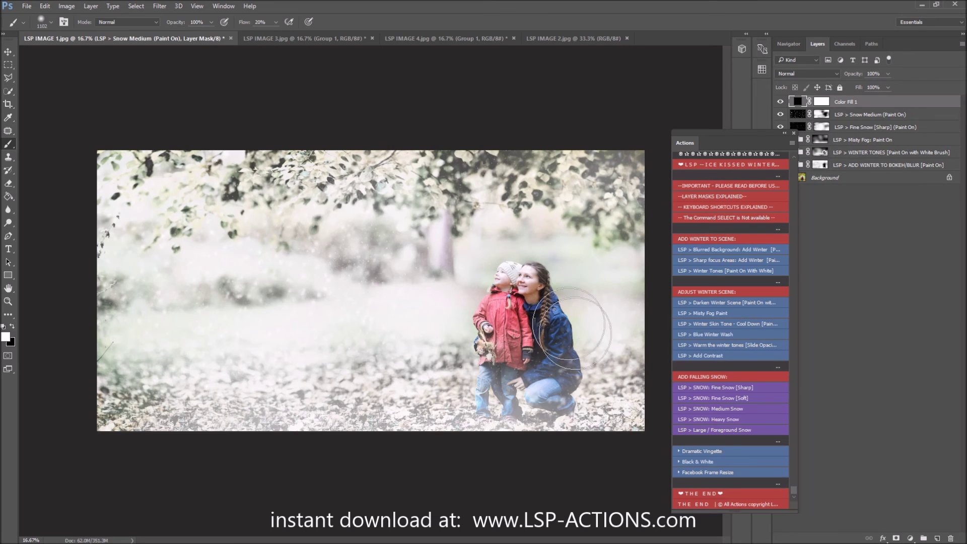